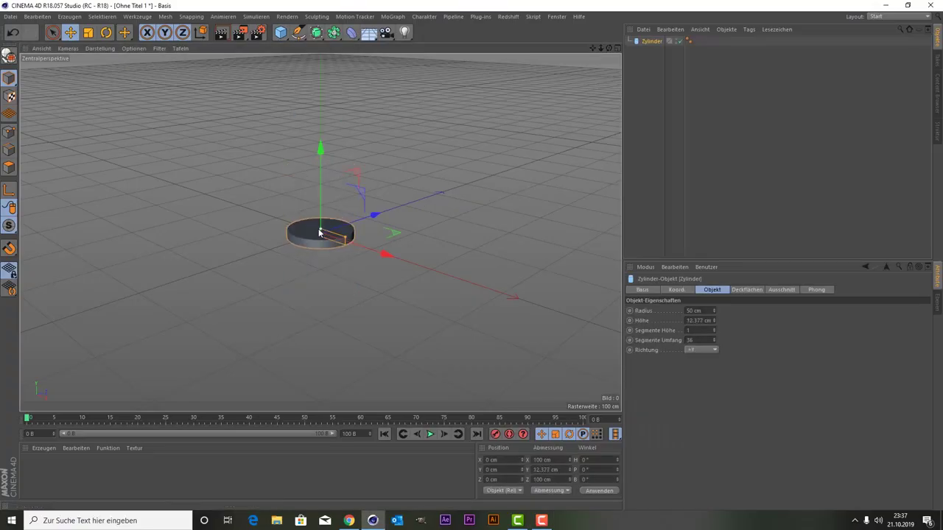
# Flatten the cylinder into a thin disc and load Download.jpg as the emblem texture.
pyautogui.moveTo(320, 233); pyautogui.dragTo(340, 251)
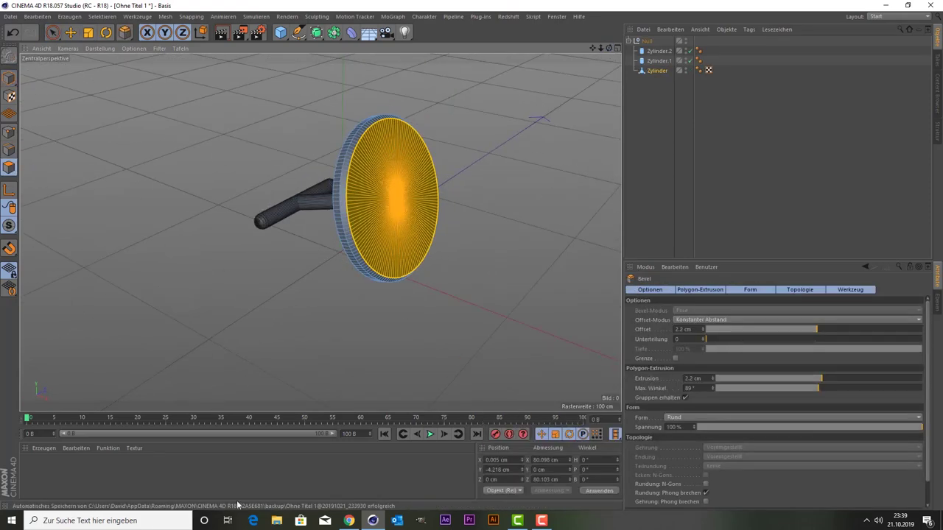
pyautogui.click(276, 521)
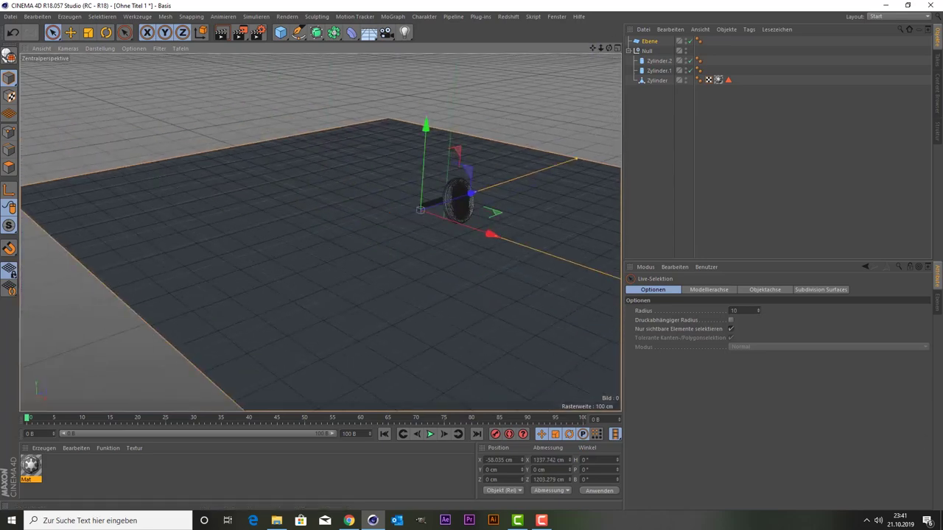
# Curve the floor plane with a Bend deformer and add the metal mit Kratzer material.
pyautogui.click(346, 36)
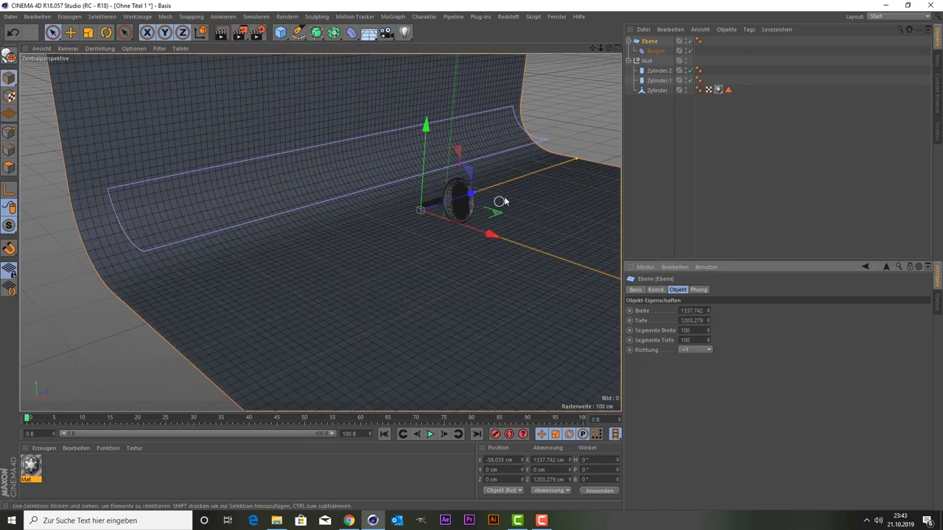
pyautogui.moveTo(634, 194); pyautogui.dragTo(175, 472)
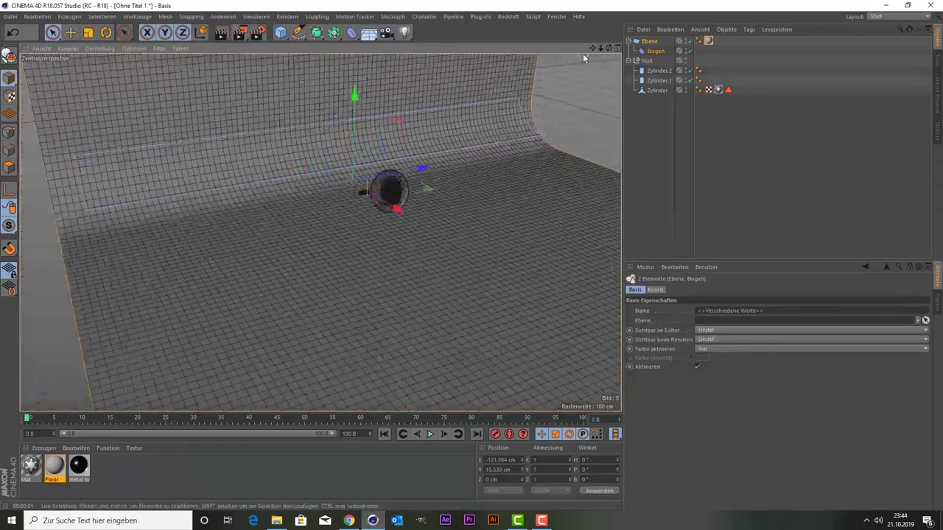
# Add and adjust Redshift Area Lights, then select the Mat material for editing.
pyautogui.click(508, 17)
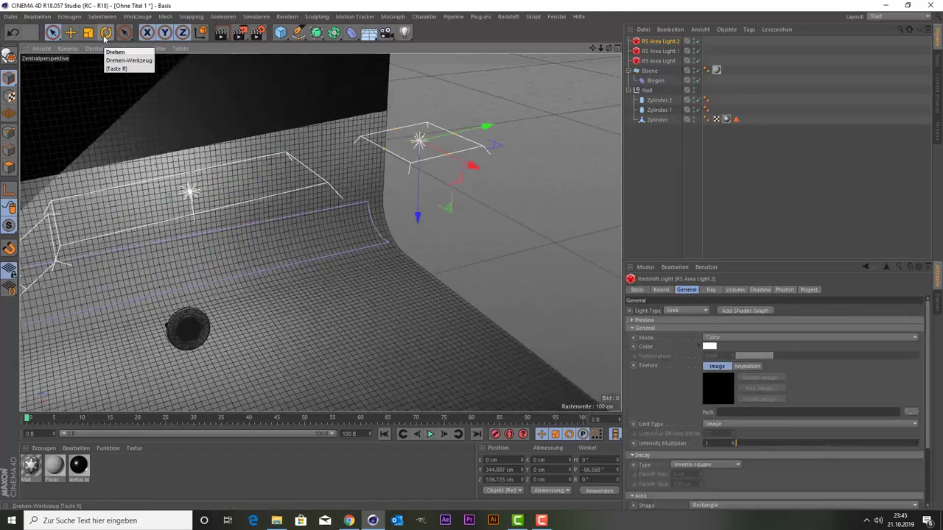
pyautogui.click(658, 61)
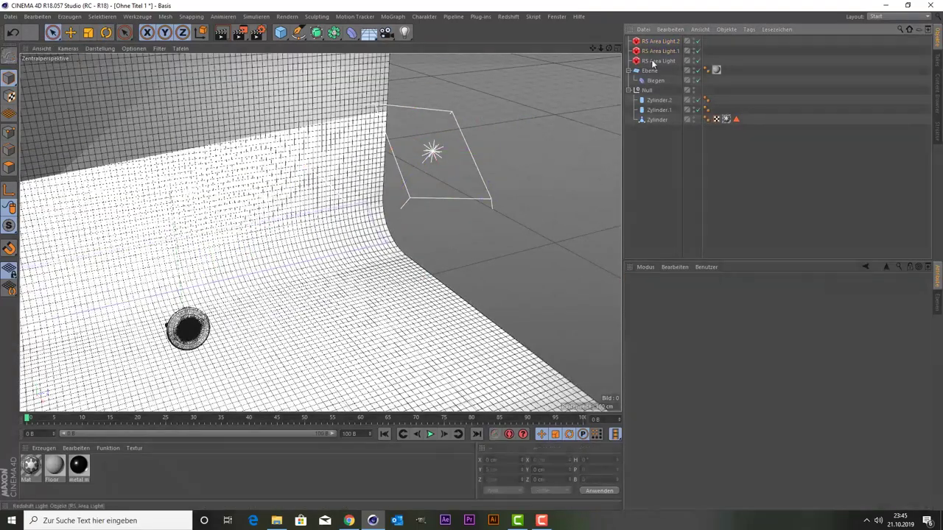
pyautogui.click(642, 183)
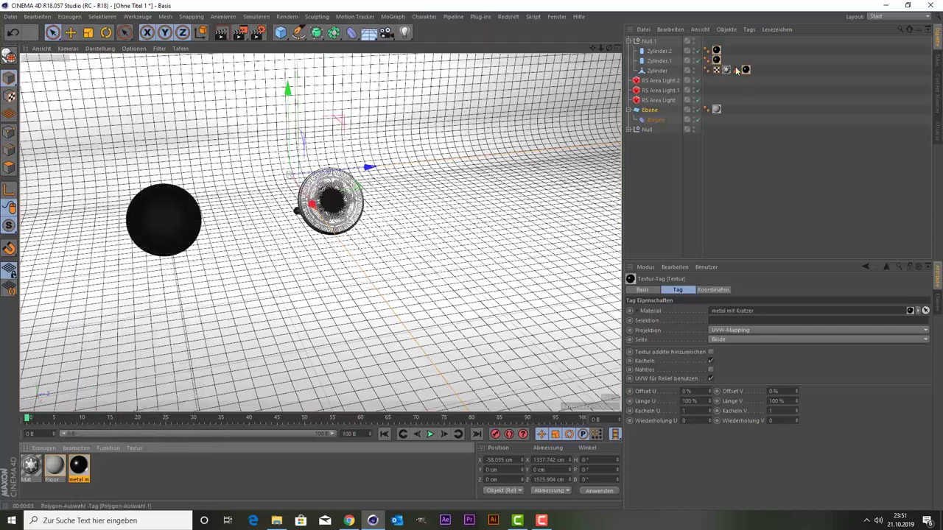
pyautogui.click(31, 466)
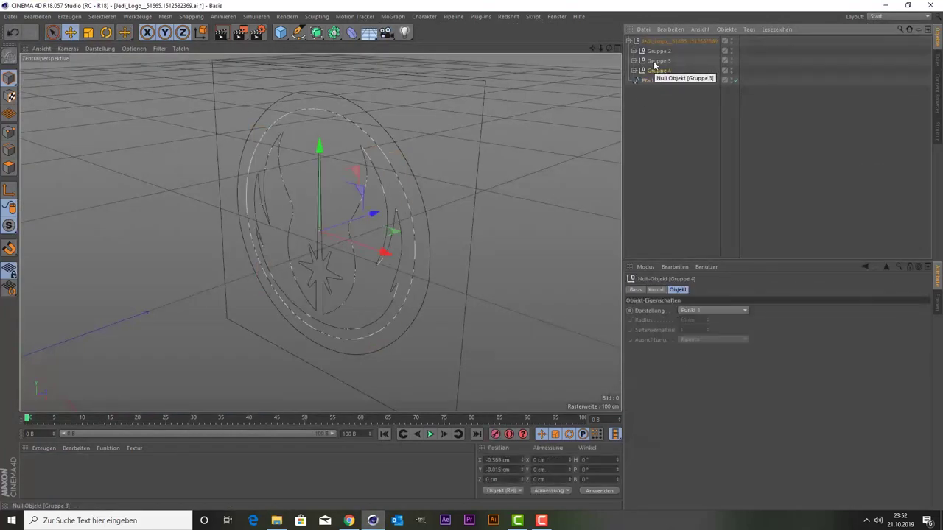
# Delete the logo's outer ring groups (Gruppe 3 and Gruppe 4) and add a Sweep.
pyautogui.click(664, 79)
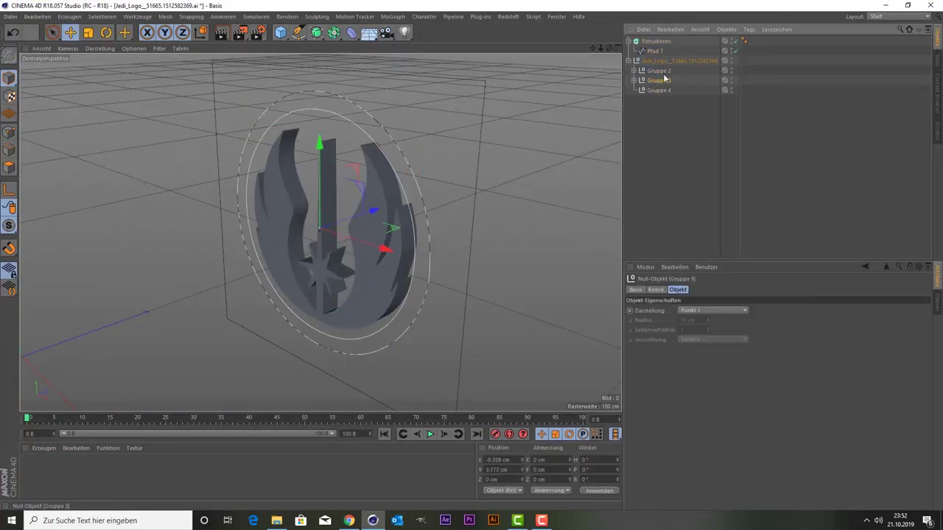
pyautogui.press('Delete')
pyautogui.click(650, 81)
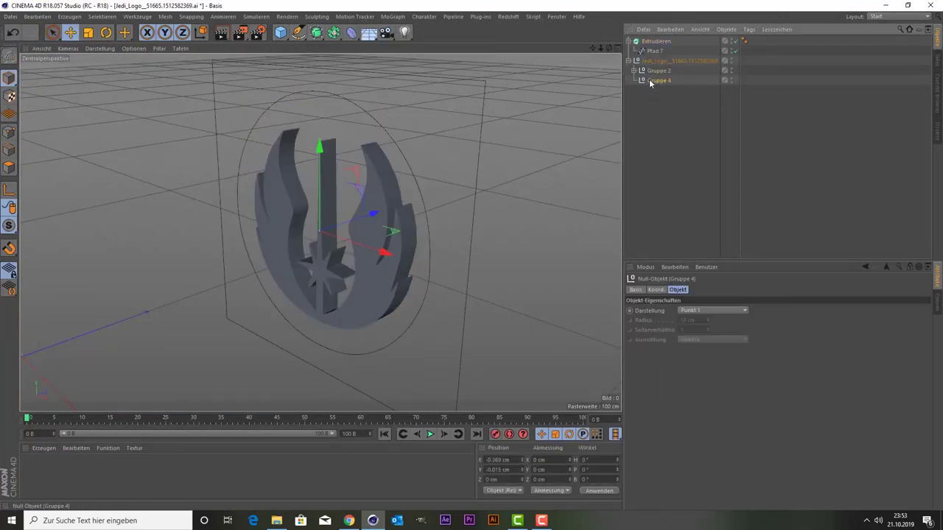
pyautogui.click(654, 71)
pyautogui.press('Delete')
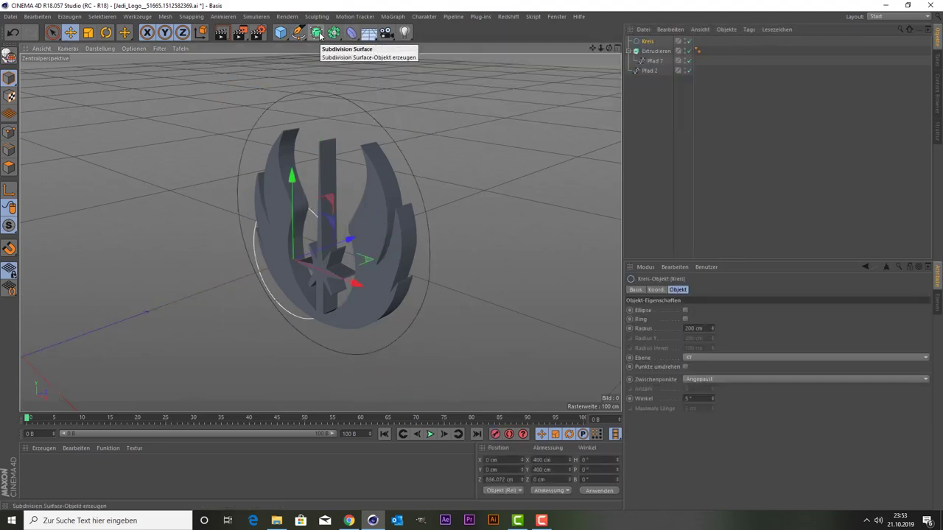
# Give the sweep a circle path and a rectangle profile.
pyautogui.click(317, 32)
pyautogui.moveTo(646, 58); pyautogui.dragTo(648, 42)
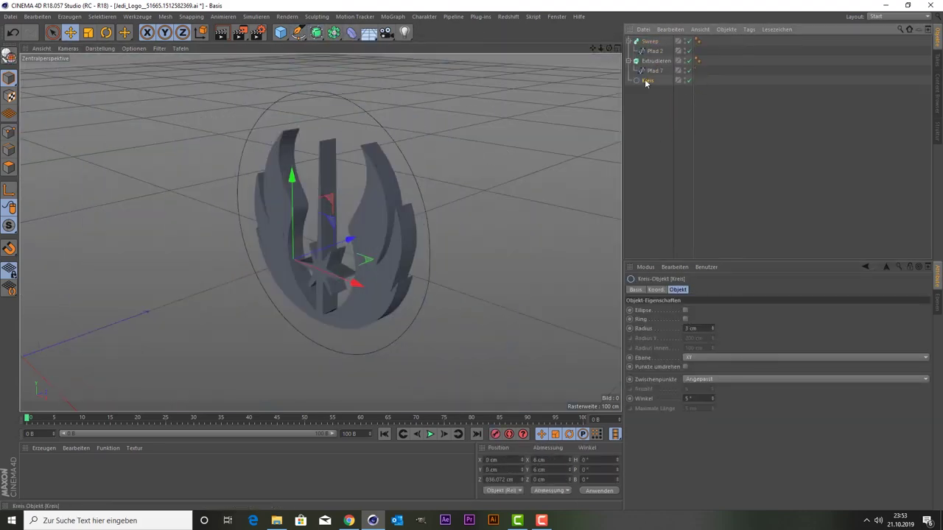
pyautogui.click(298, 31)
pyautogui.click(431, 117)
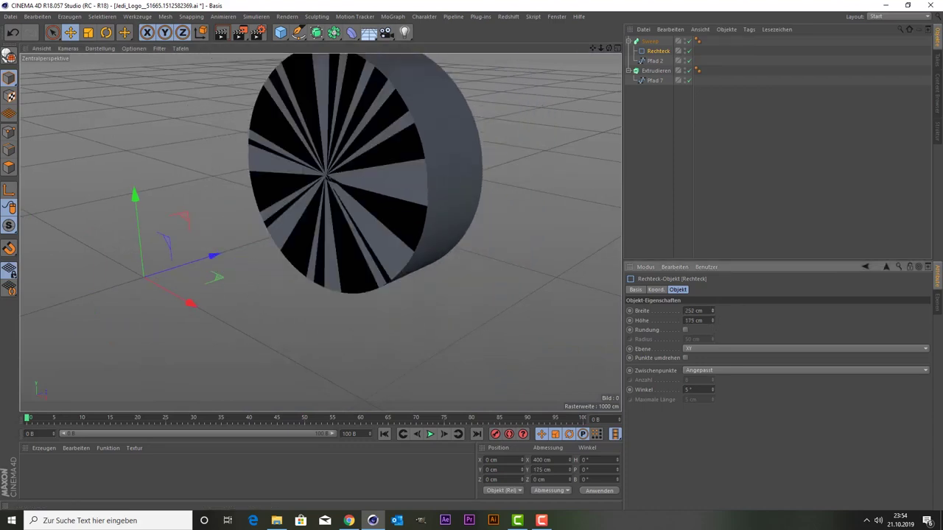
# Check the 5 × 16 cm sweep ring in the side view and add a cylinder.
pyautogui.middleClick(369, 120)
pyautogui.middleClick(520, 149)
pyautogui.click(650, 41)
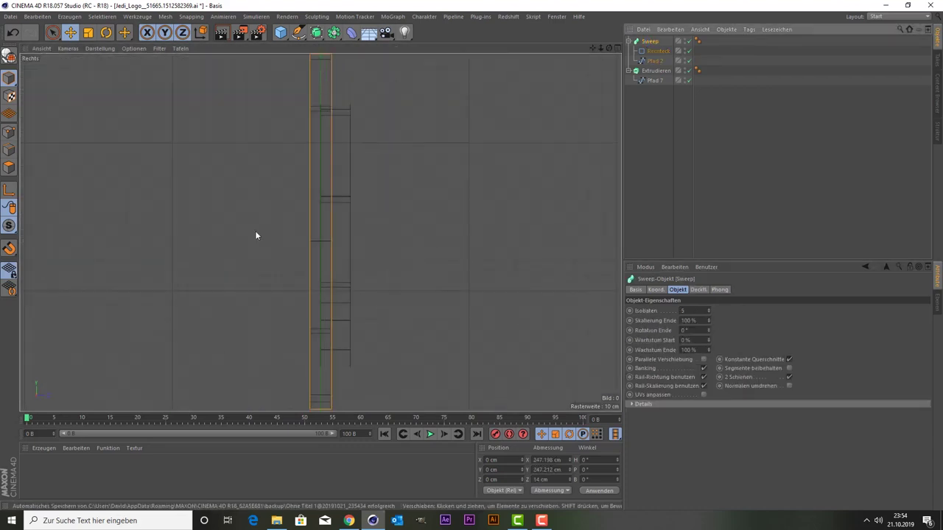
pyautogui.scroll(-2, 255, 233)
pyautogui.press('9')
pyautogui.scroll(2, 492, 242)
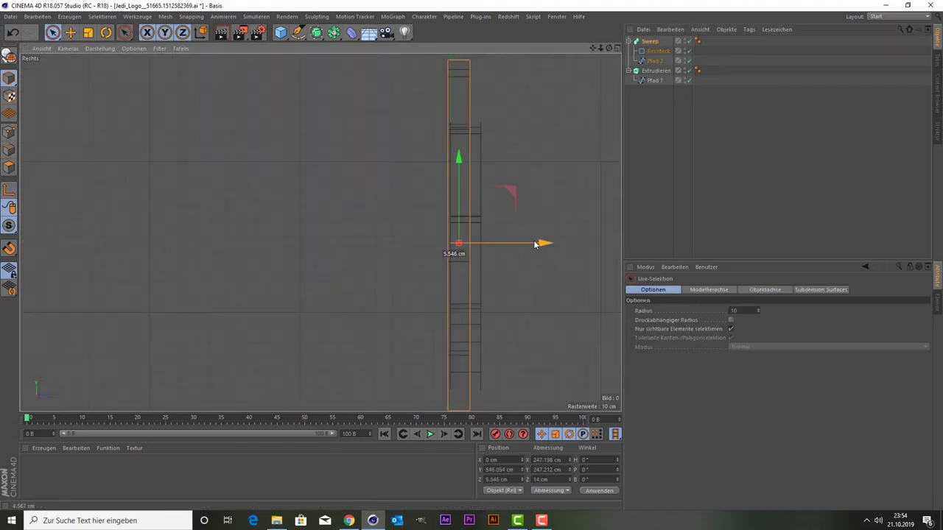
pyautogui.press('F1')
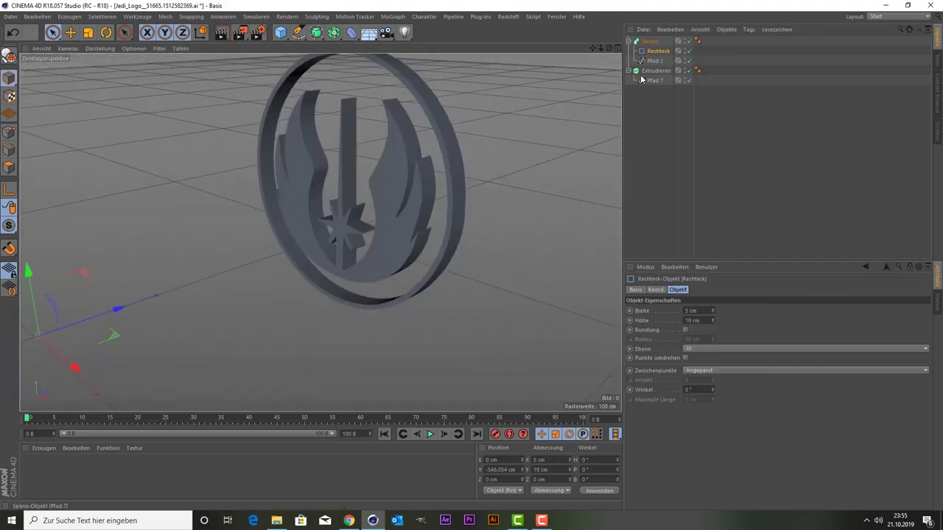
pyautogui.moveTo(280, 31); pyautogui.dragTo(313, 59)
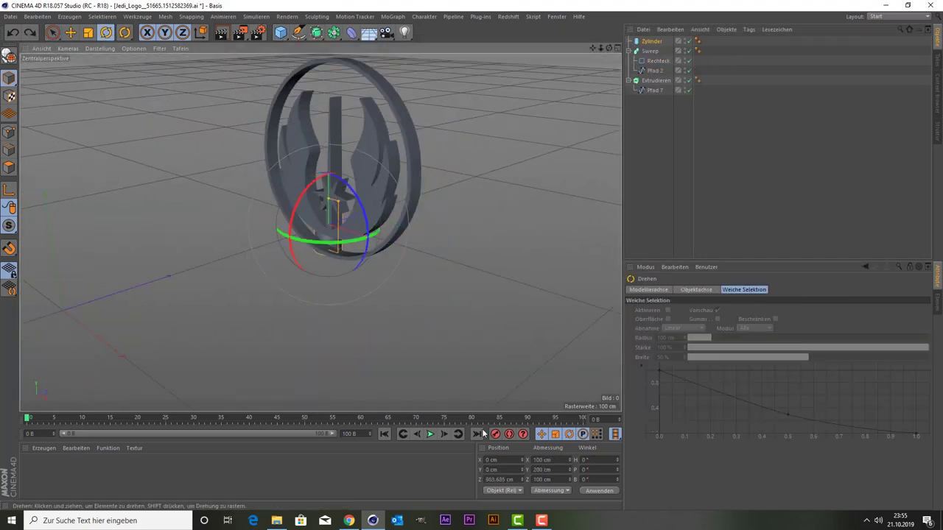
# Place the cylinder pins at the ring's sides using the top and front views.
pyautogui.middleClick(326, 257)
pyautogui.middleClick(326, 164)
pyautogui.press('space')
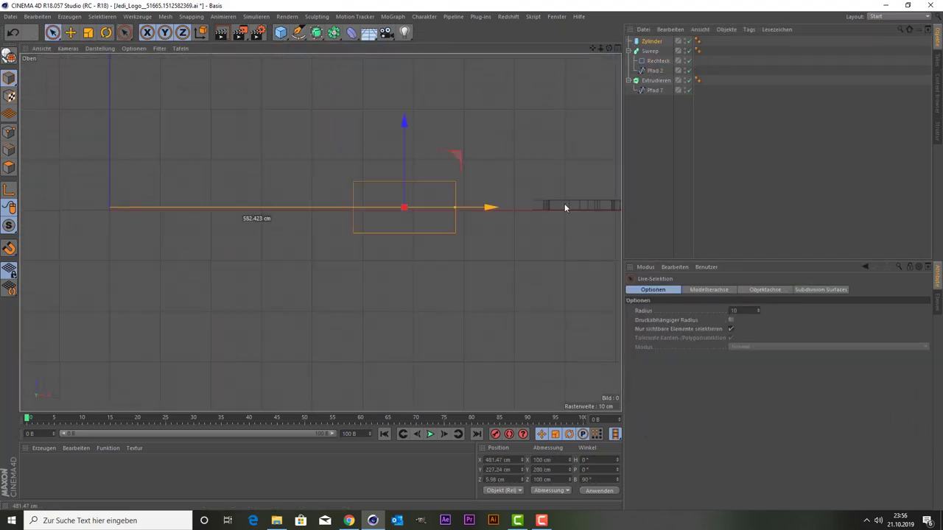
pyautogui.press('F1')
pyautogui.press('F5')
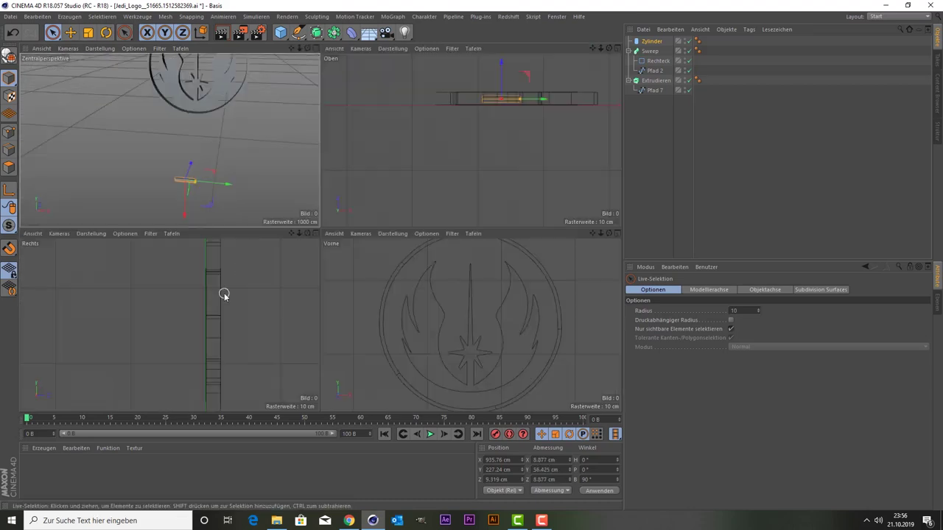
pyautogui.press('F4')
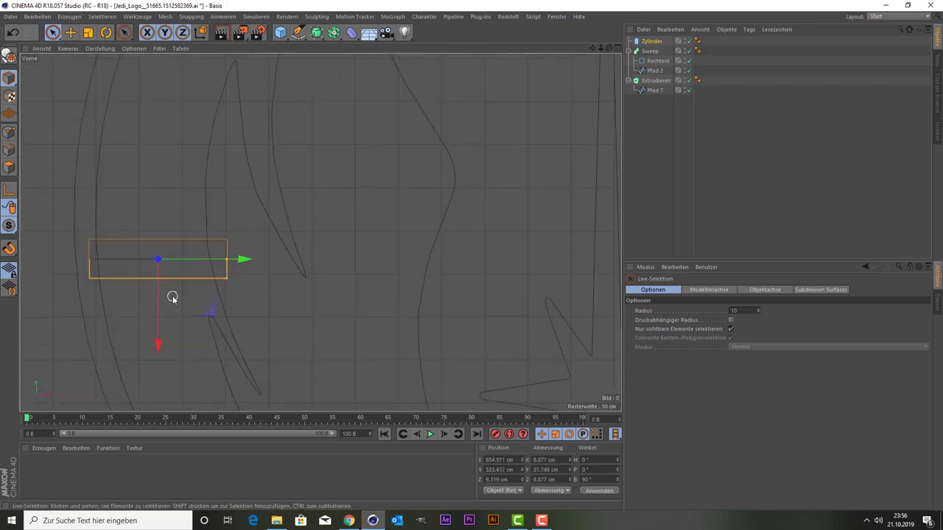
pyautogui.press('F1')
pyautogui.scroll(2, 379, 204)
pyautogui.press('F4')
pyautogui.scroll(-5, 339, 295)
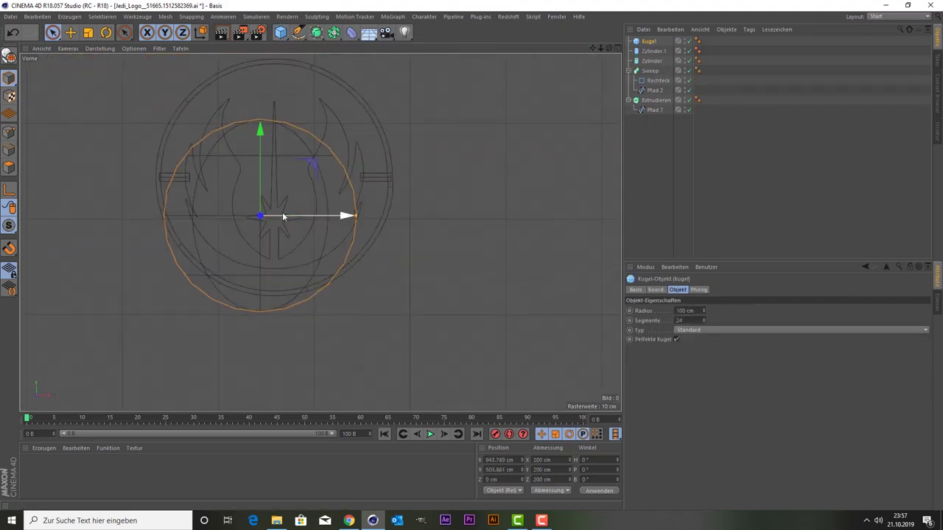
pyautogui.scroll(4, 299, 131)
# Shrink the centre sphere to 17 cm and check it in perspective.
pyautogui.press('t')
pyautogui.moveTo(108, 233); pyautogui.dragTo(45, 234)
pyautogui.press('F2')
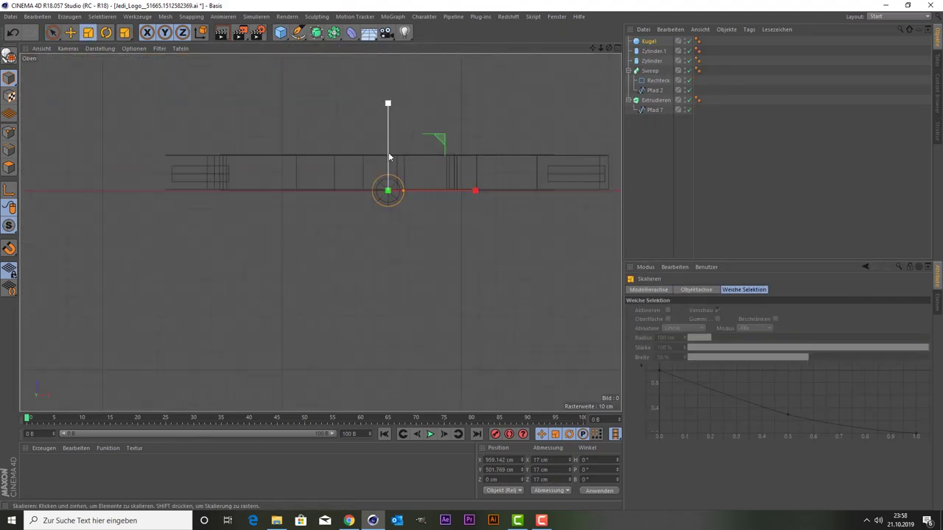
pyautogui.press('F1')
pyautogui.scroll(-5, 452, 263)
pyautogui.scroll(-3, 452, 263)
# Select the Extrudieren logo and view the emblem from the side.
pyautogui.scroll(5, 431, 200)
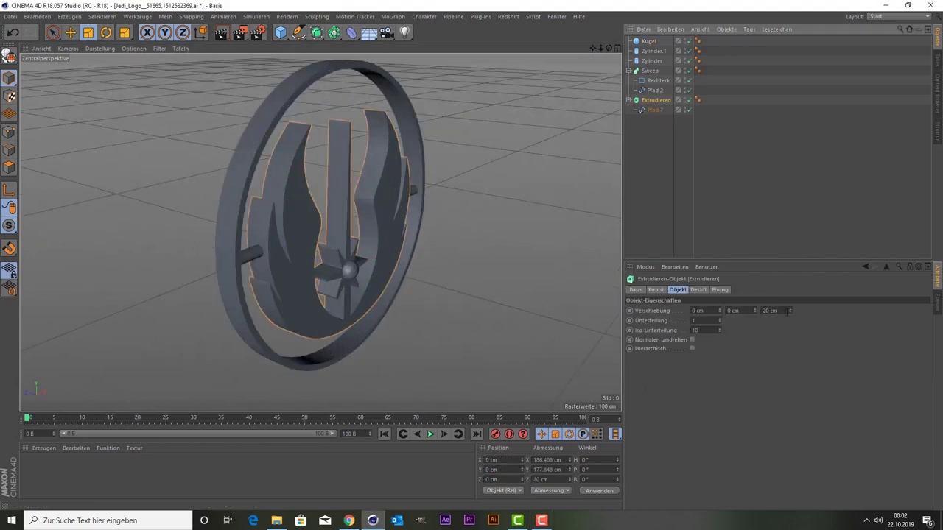
pyautogui.click(652, 99)
pyautogui.click(51, 32)
pyautogui.middleClick(242, 338)
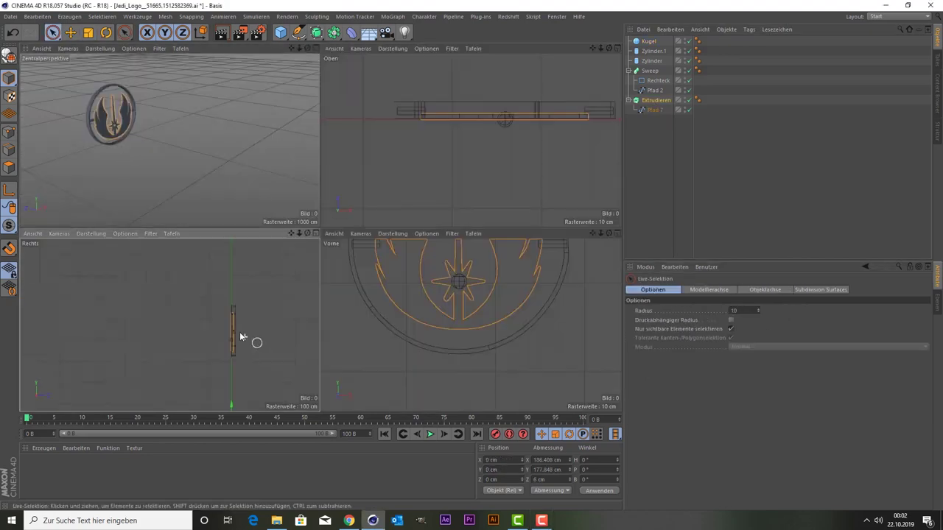
pyautogui.press('F3')
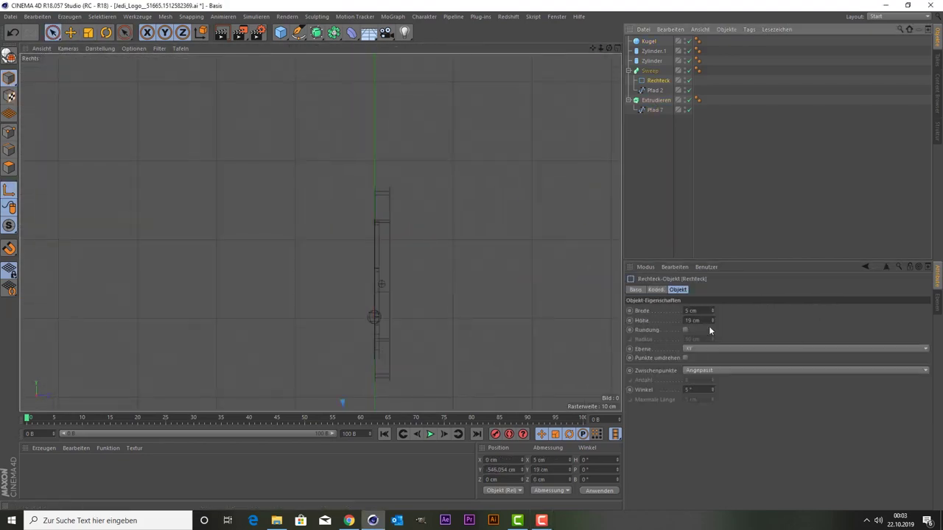
pyautogui.scroll(-5, 341, 177)
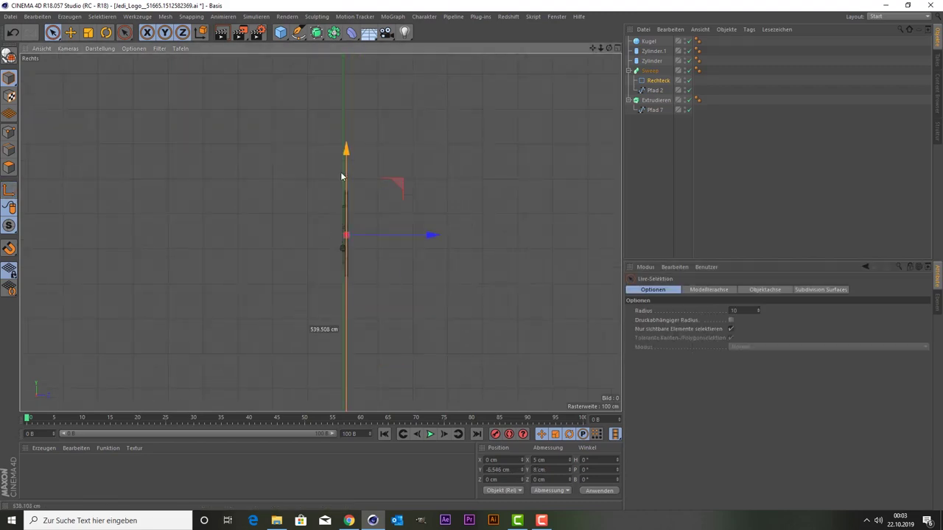
# Position the cylinders at the logo centre, checking in side and perspective views.
pyautogui.click(359, 229)
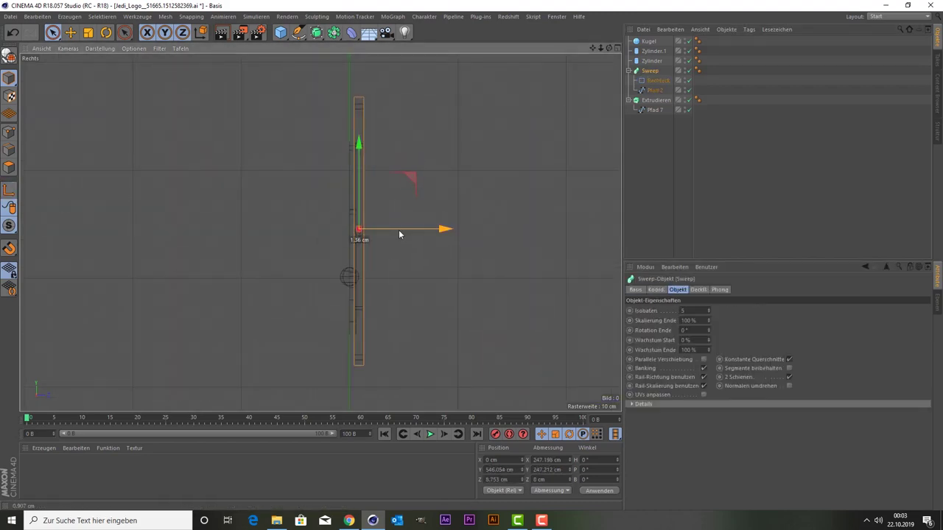
pyautogui.press('F1')
pyautogui.moveTo(221, 251)
pyautogui.keyDown('alt'); pyautogui.mouseDown()
pyautogui.moveTo(320, 233)
pyautogui.moveTo(442, 298)
pyautogui.mouseUp(); pyautogui.keyUp('alt')
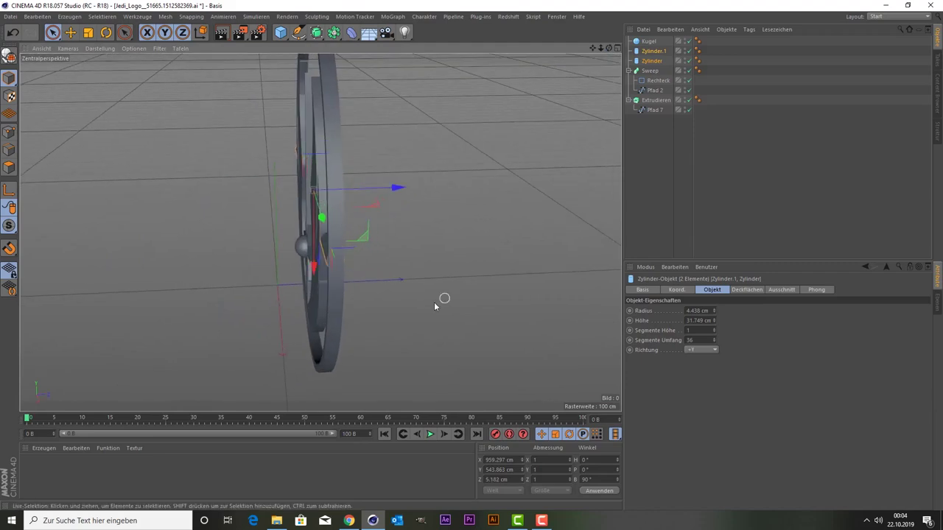
pyautogui.click(312, 253)
pyautogui.press('F3')
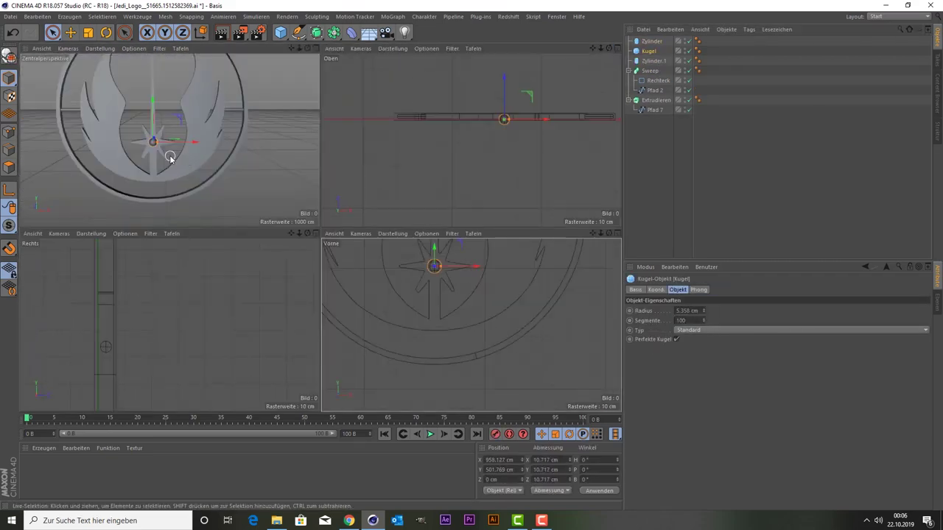
pyautogui.press('p')
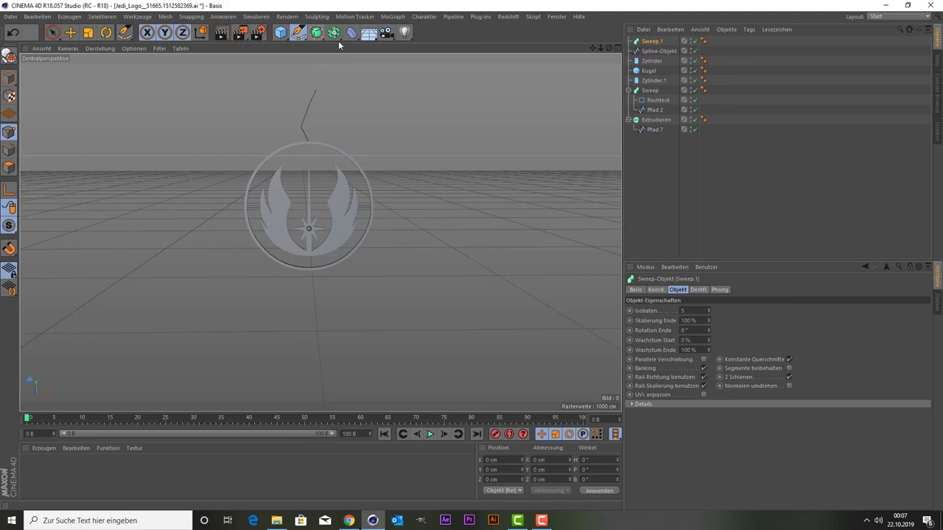
# Sweep the drawn path with a 3 cm circle to form the cord tube.
pyautogui.keyDown('shift'); pyautogui.moveTo(298, 32); pyautogui.dragTo(346, 59); pyautogui.keyUp('shift')
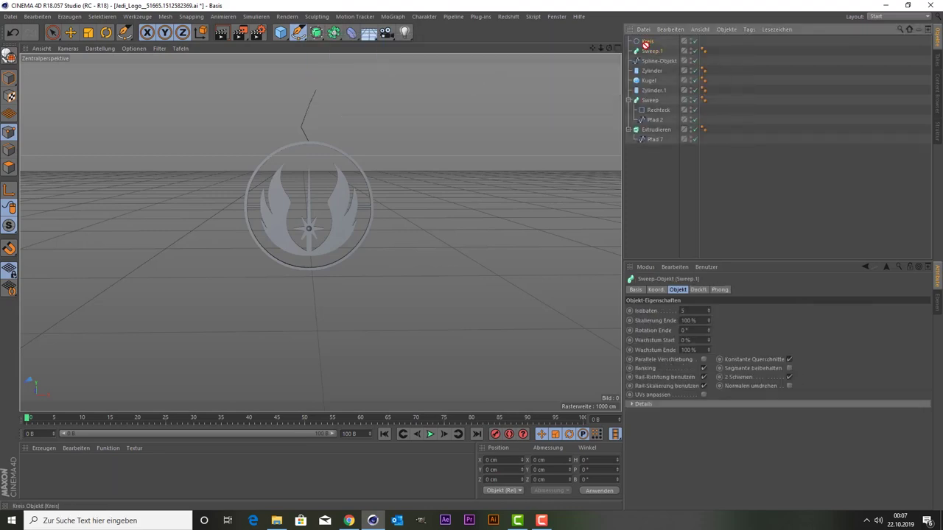
pyautogui.press('o')
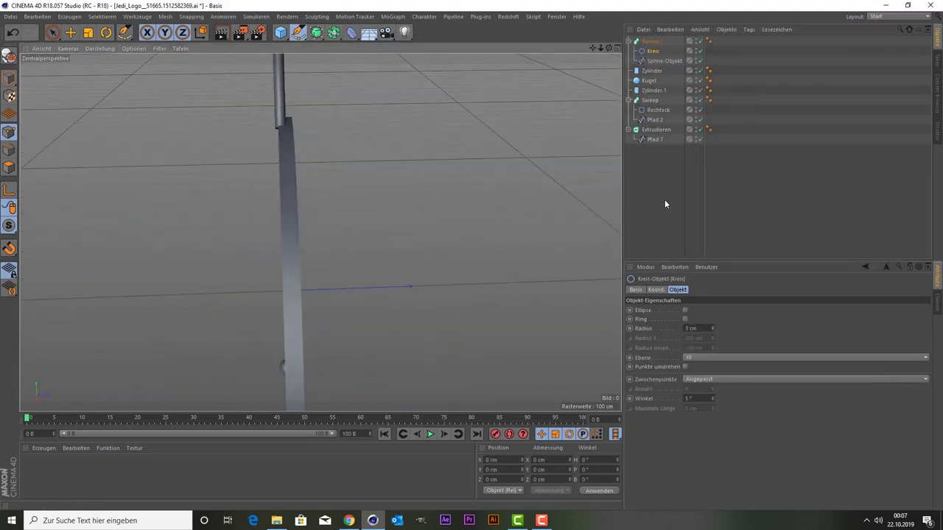
pyautogui.press('F4')
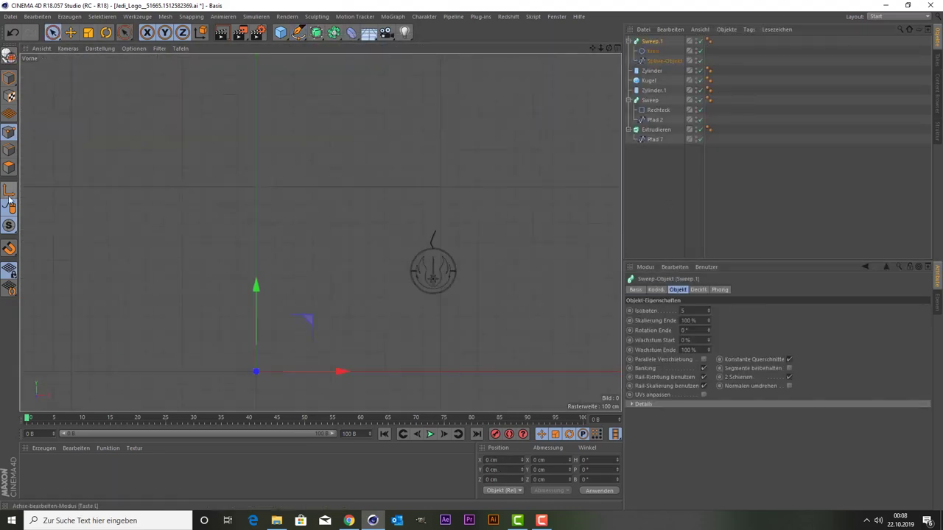
pyautogui.press('F5')
pyautogui.press('F1')
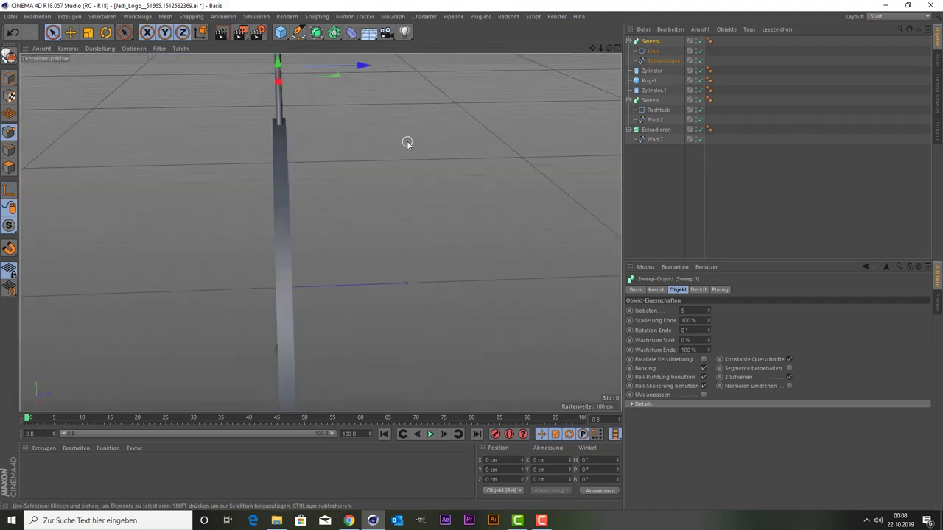
pyautogui.keyDown('alt'); pyautogui.moveTo(406, 143); pyautogui.dragTo(319, 231); pyautogui.keyUp('alt')
pyautogui.click(698, 289)
# Make the cord path a smooth B-Spline.
pyautogui.click(665, 60)
pyautogui.click(803, 310)
pyautogui.click(711, 343)
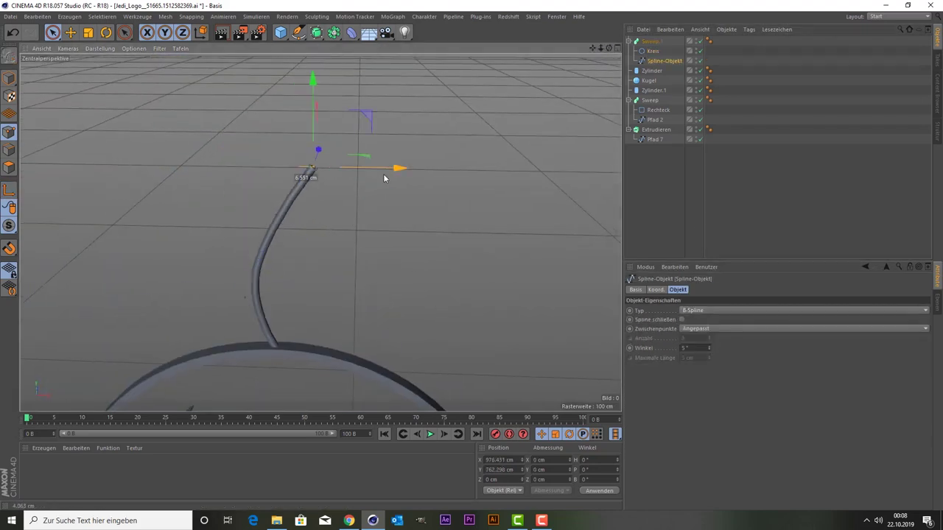
pyautogui.scroll(-5, 276, 200)
pyautogui.scroll(5, 312, 185)
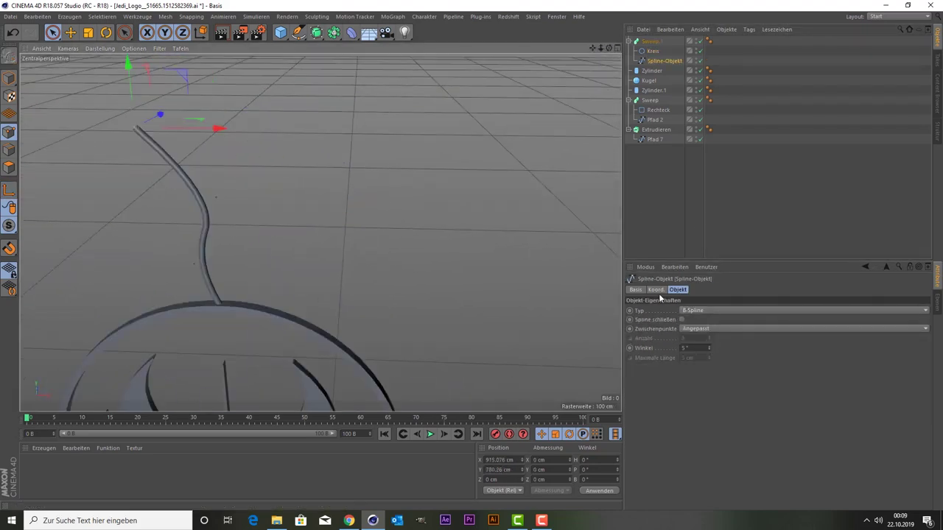
pyautogui.click(656, 289)
# Group all emblem parts as Ohring and copy the group.
pyautogui.press('t')
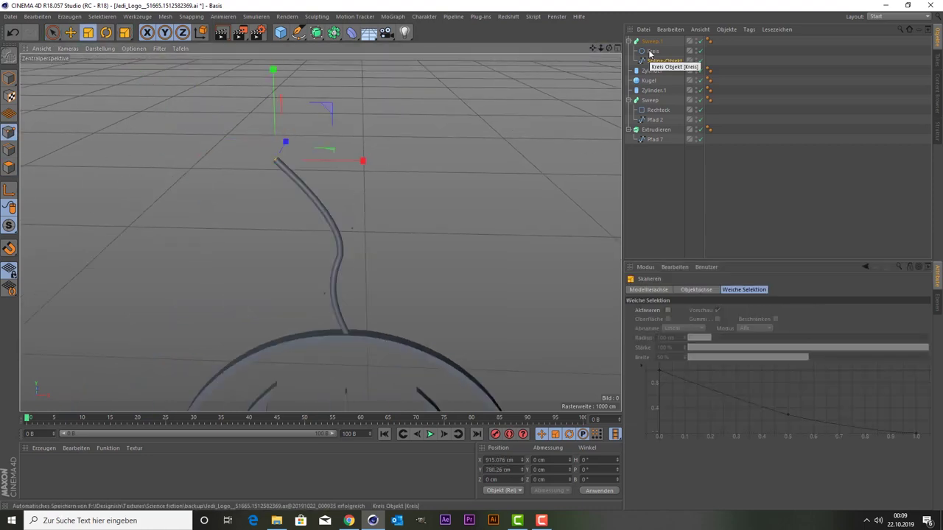
pyautogui.click(650, 52)
pyautogui.click(651, 42)
pyautogui.click(678, 290)
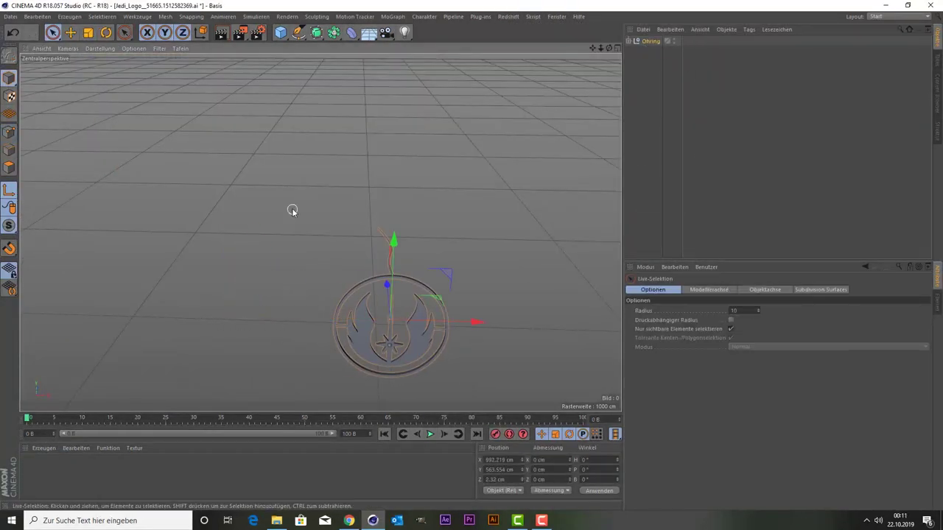
pyautogui.press('F5')
pyautogui.press('F1')
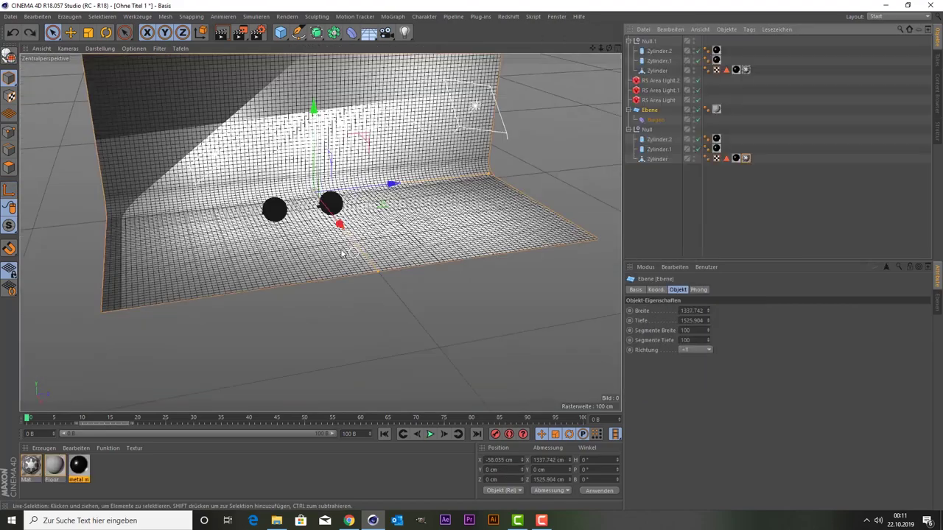
# Paste Ohring into the Ohne Titel 1 backdrop scene and rotate it into place.
pyautogui.hotkey('ctrl', 'v')
pyautogui.press('r')
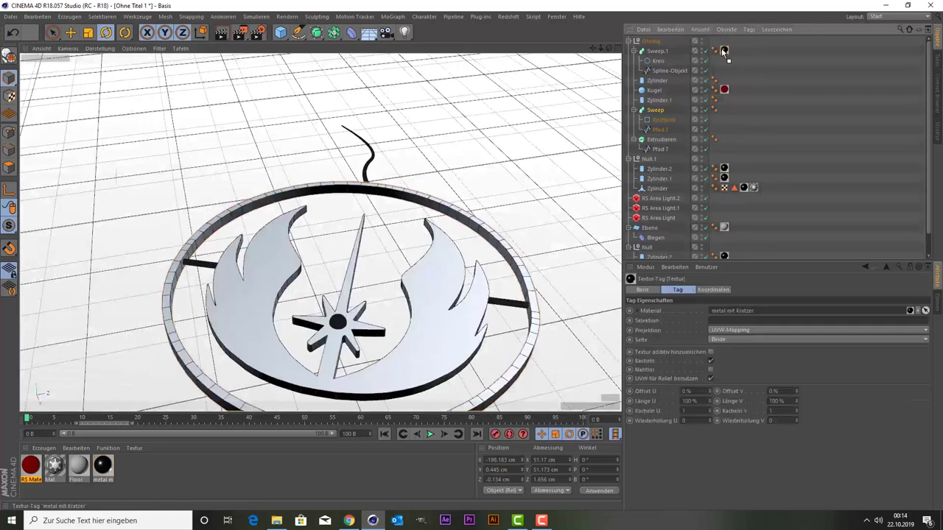
# Give Extrudieren the black scratched-metal material, create RS Material.1, and preview-render.
pyautogui.click(724, 80)
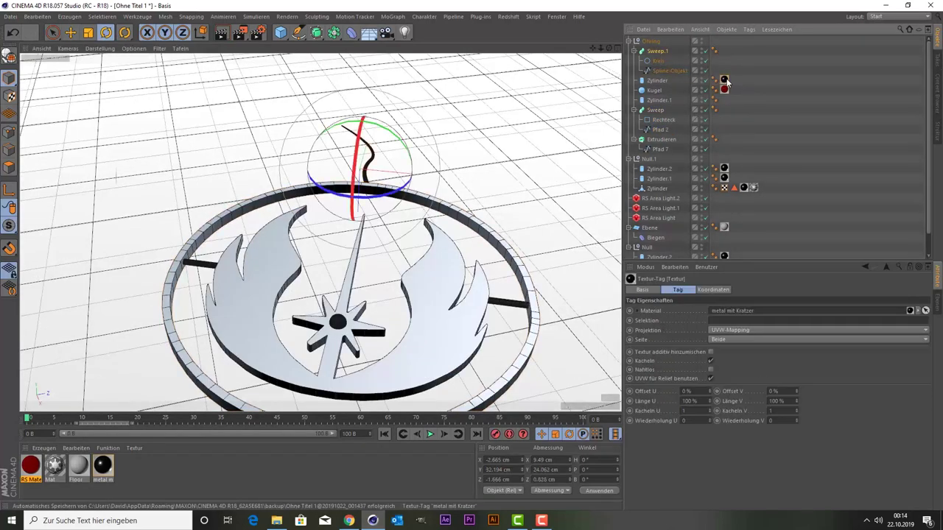
pyautogui.moveTo(680, 128); pyautogui.dragTo(722, 139)
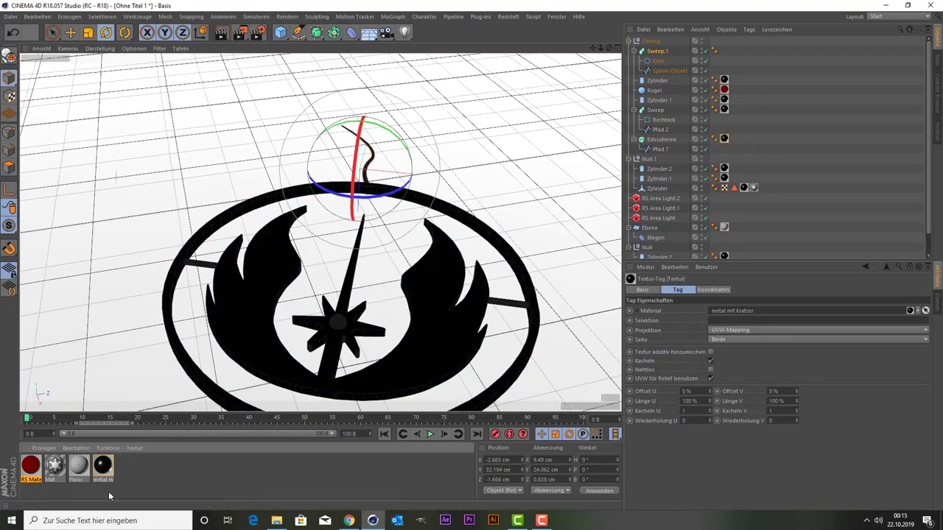
pyautogui.click(44, 448)
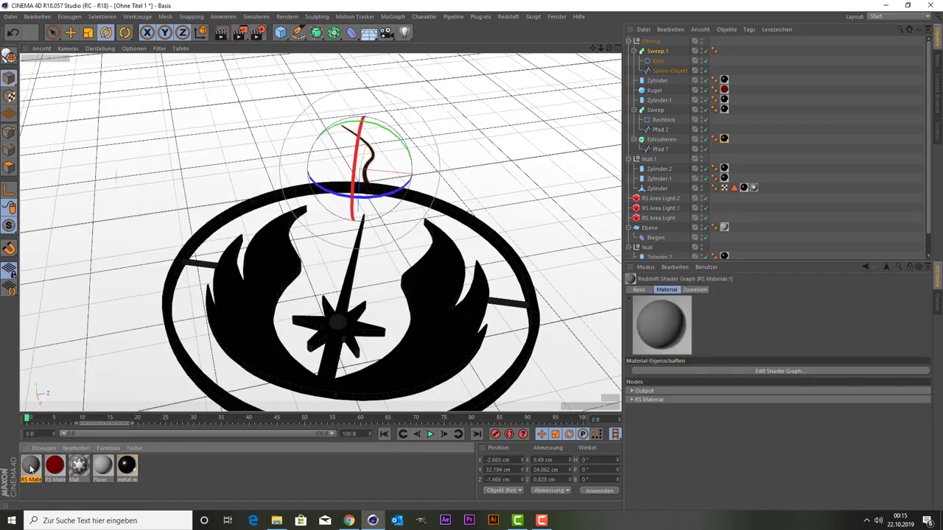
pyautogui.click(227, 35)
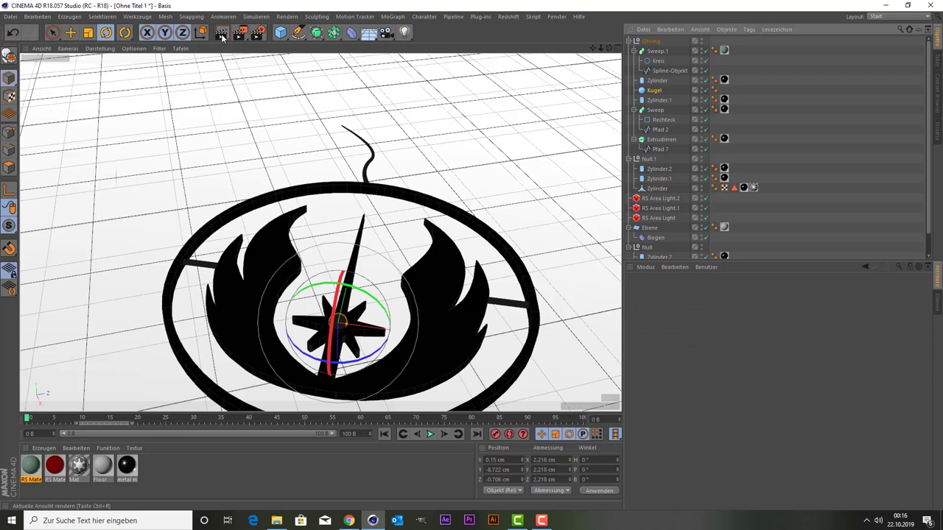
pyautogui.click(222, 34)
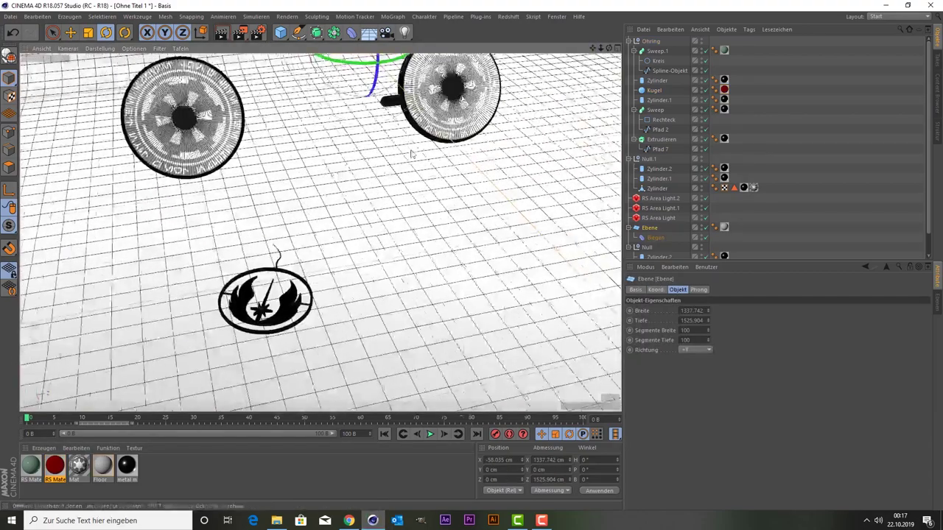
# Duplicate the Ohring medallion, move the copy right, and preview-render the scene.
pyautogui.click(646, 144)
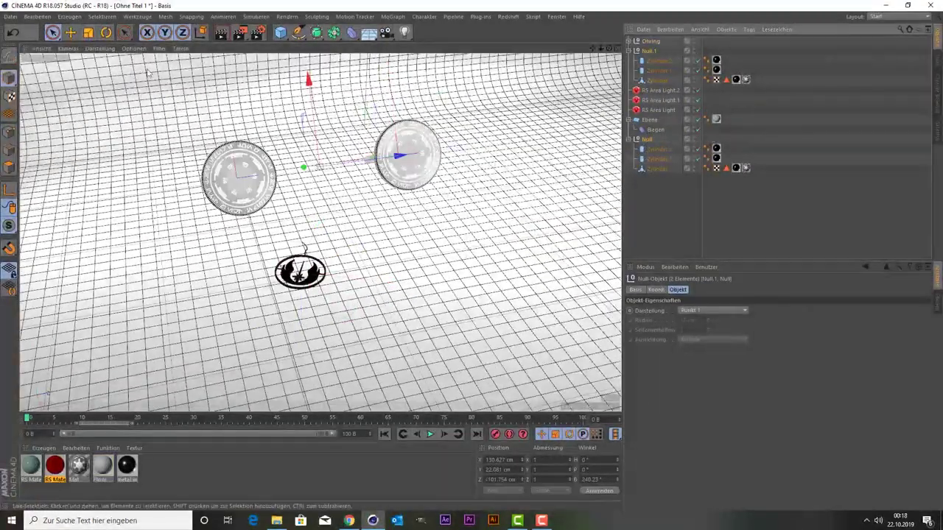
pyautogui.press('t')
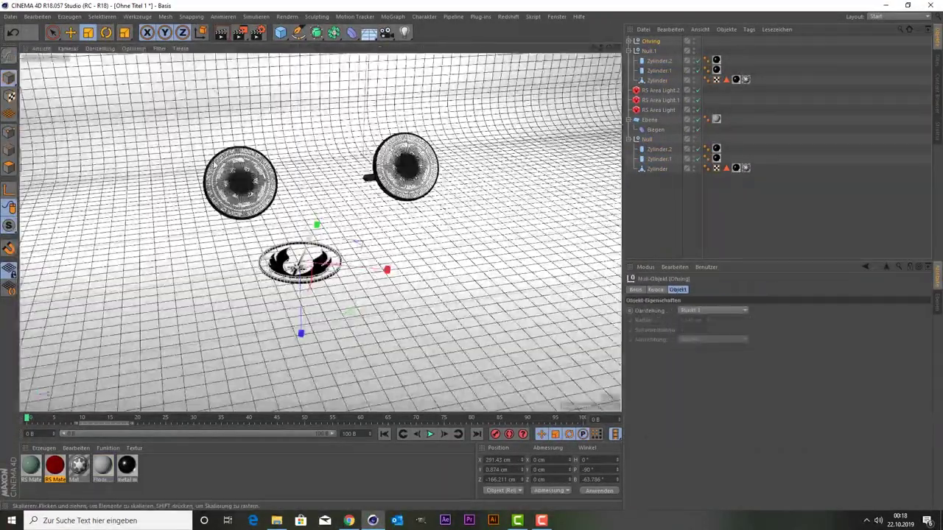
pyautogui.keyDown('ctrl'); pyautogui.moveTo(412, 210); pyautogui.dragTo(452, 246); pyautogui.keyUp('ctrl')
pyautogui.press('r')
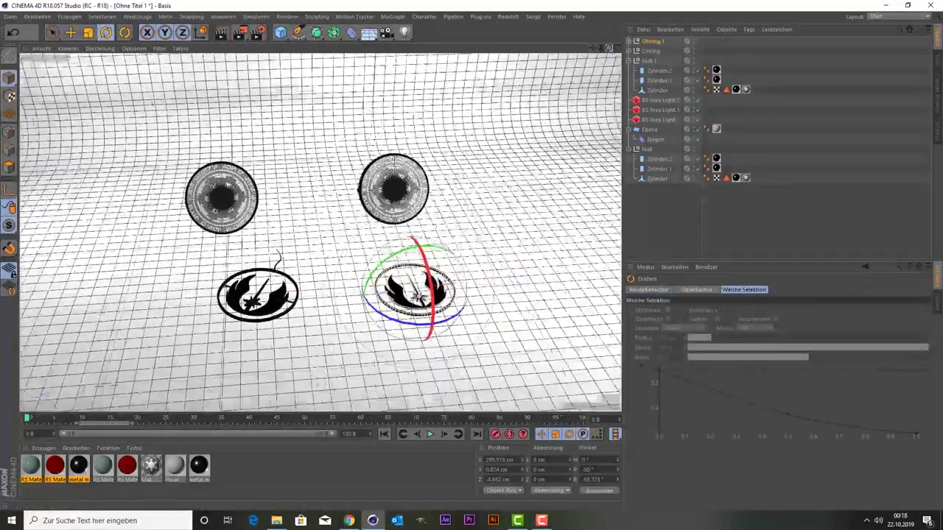
pyautogui.press('t')
pyautogui.press('F5')
pyautogui.scroll(3, 416, 364)
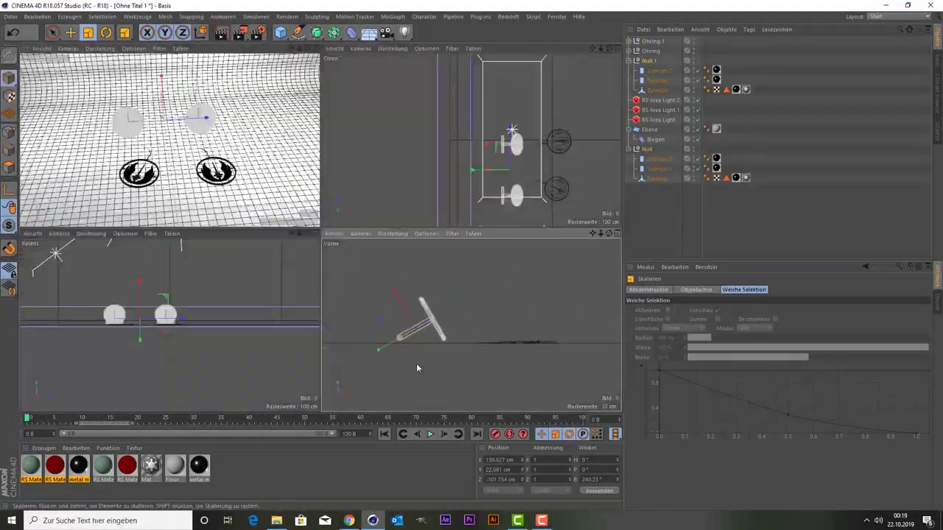
pyautogui.scroll(2, 417, 364)
pyautogui.press('F1')
pyautogui.press('9')
pyautogui.hotkey('ctrl', 'r')
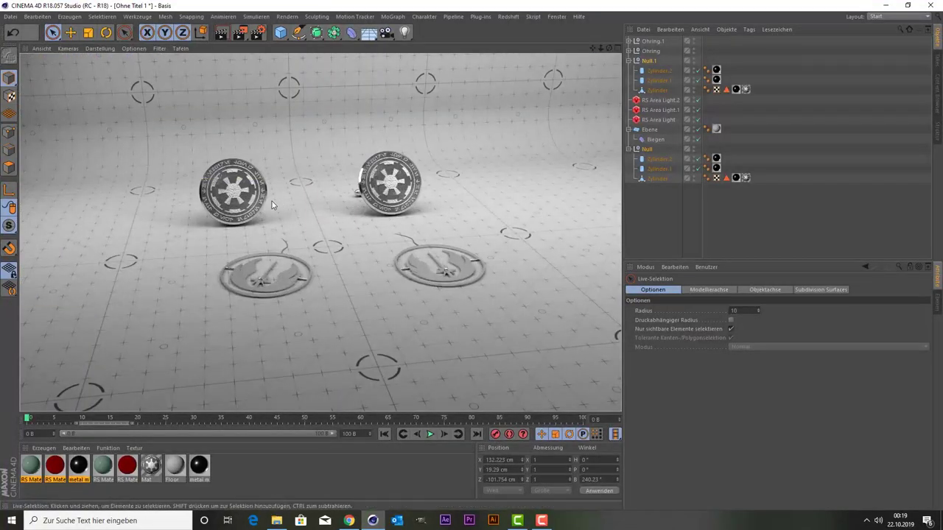
# Select both cord splines in the top view to reshape the second medallion's cord.
pyautogui.keyDown('ctrl'); pyautogui.click(631, 41); pyautogui.keyUp('ctrl')
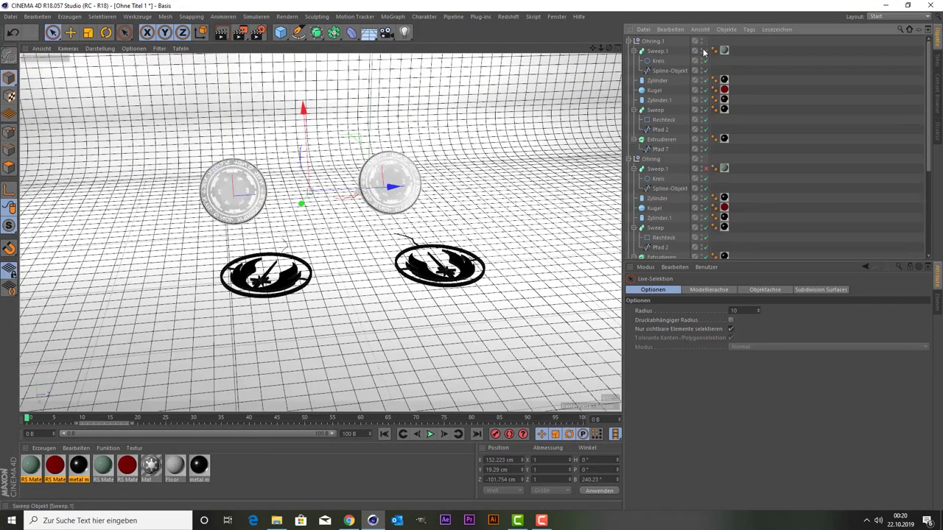
pyautogui.press('F2')
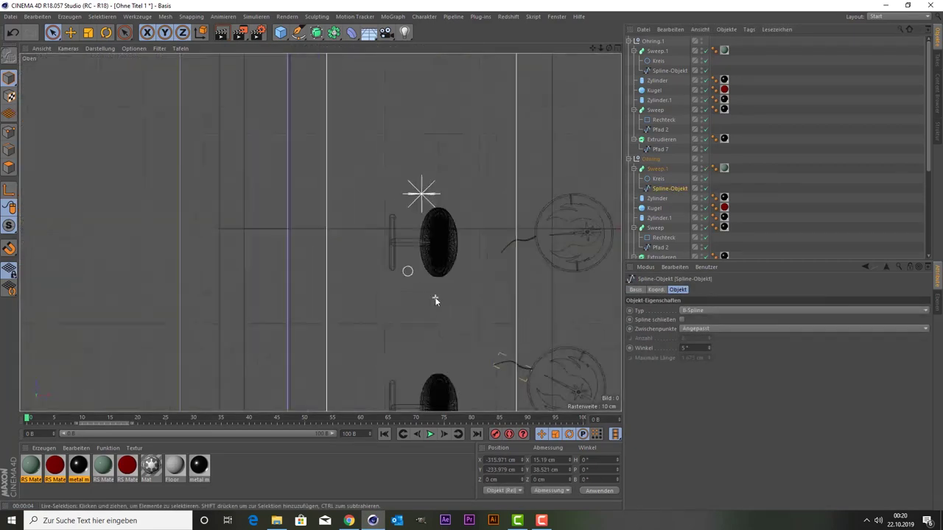
pyautogui.click(436, 302)
pyautogui.scroll(-2, 572, 69)
pyautogui.keyDown('ctrl'); pyautogui.click(670, 70); pyautogui.keyUp('ctrl')
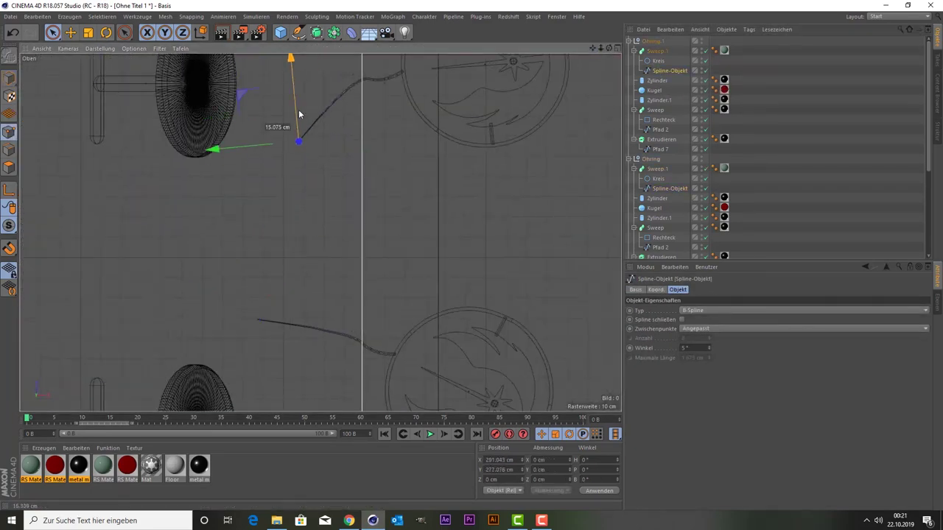
pyautogui.middleClick(277, 156)
pyautogui.middleClick(277, 156)
pyautogui.click(258, 31)
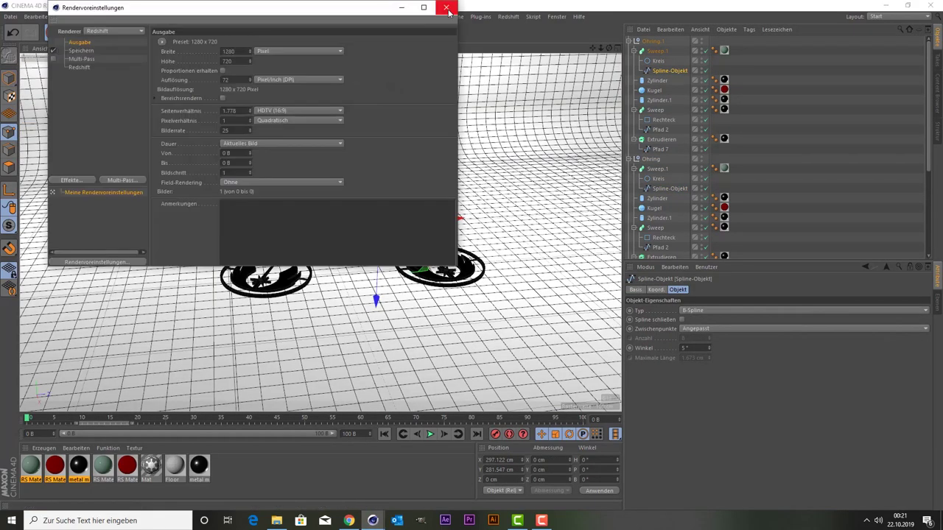
pyautogui.click(449, 7)
pyautogui.click(631, 41)
pyautogui.click(632, 50)
# Add a Redshift camera to frame the coins and open the render preview.
pyautogui.click(688, 183)
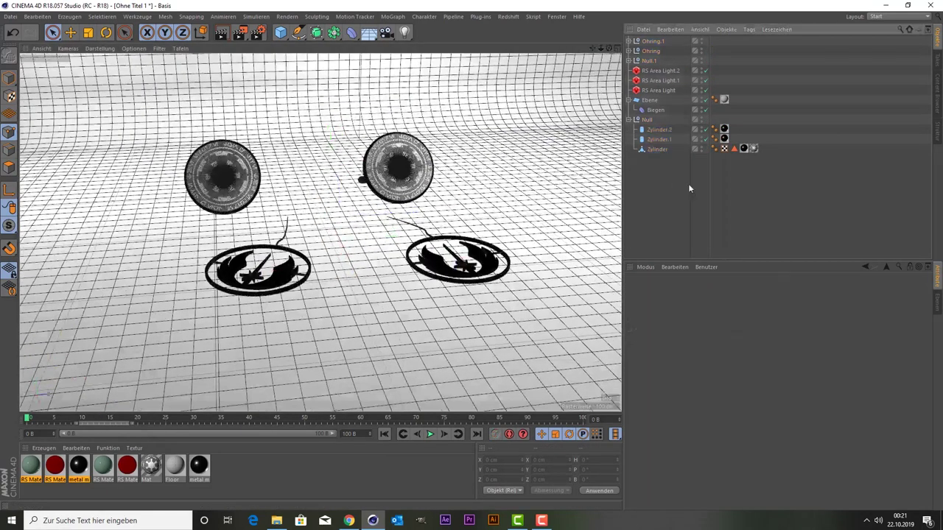
pyautogui.click(541, 17)
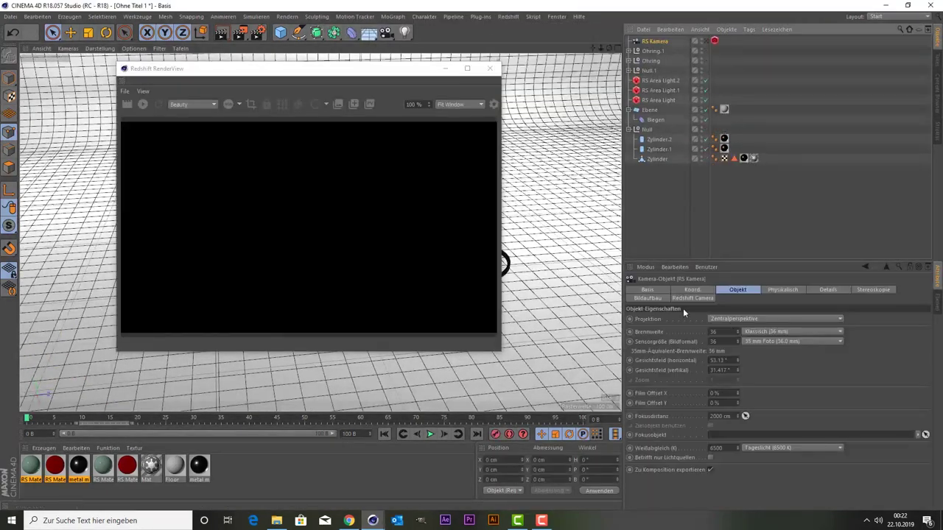
pyautogui.click(638, 405)
# Test bokeh depth of field with CoC radius 4.79 and higher power, then disable bokeh.
pyautogui.click(664, 412)
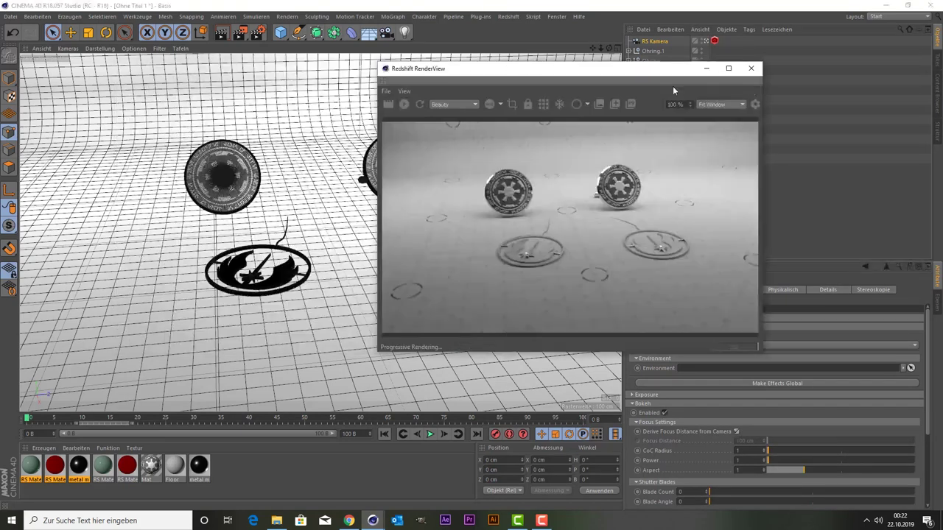
pyautogui.click(221, 32)
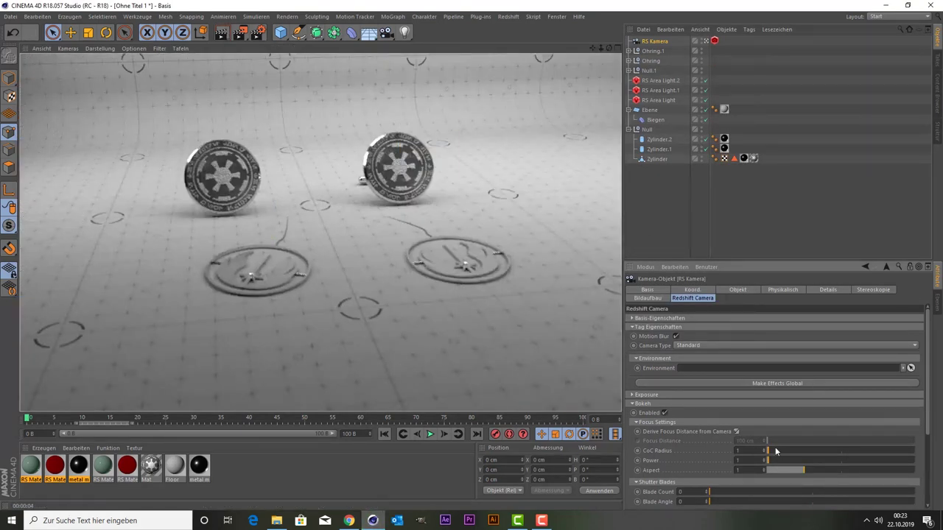
pyautogui.click(773, 450)
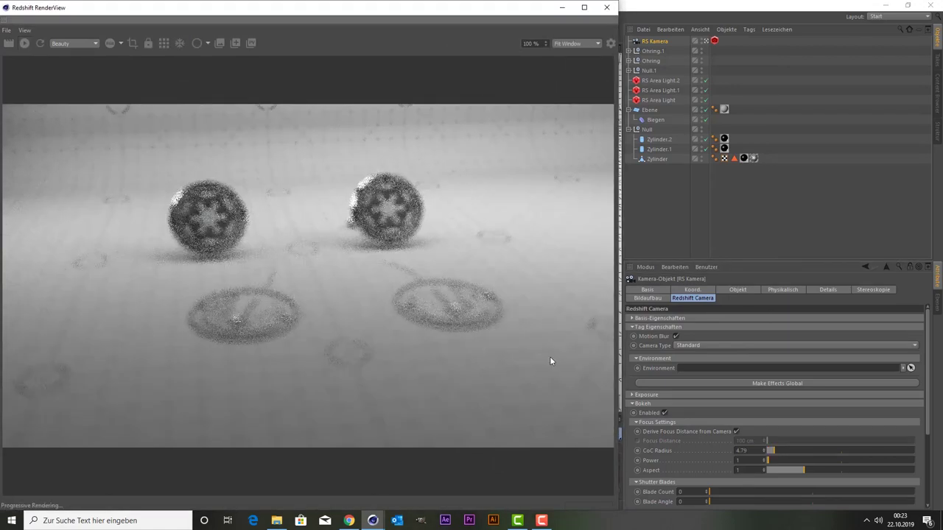
pyautogui.moveTo(772, 450); pyautogui.dragTo(769, 460)
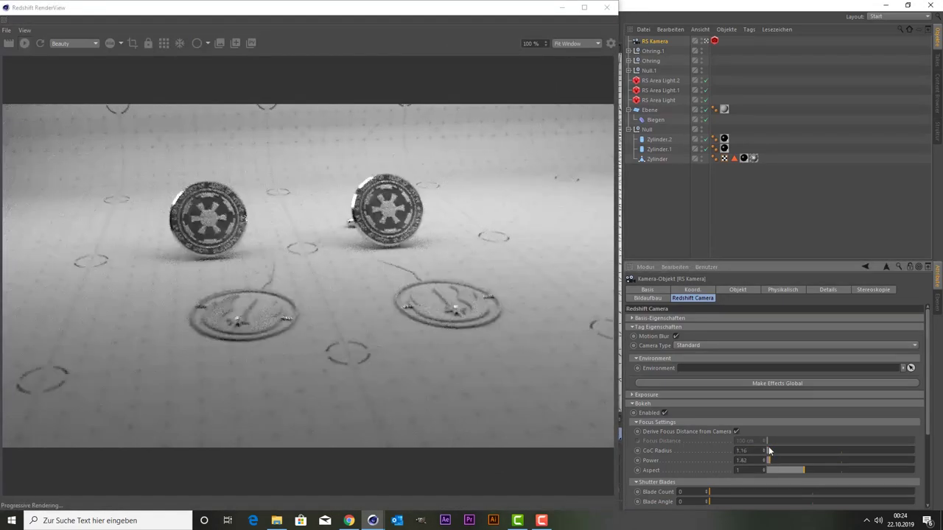
pyautogui.click(664, 412)
# Set the render output file to 'Star Wars' and review Redshift global illumination settings.
pyautogui.hotkey('ctrl', 'b')
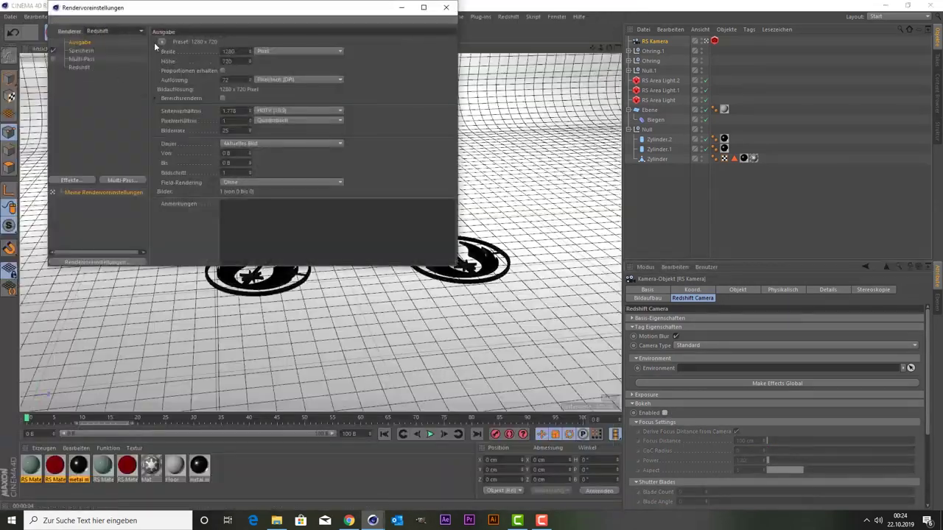
pyautogui.click(81, 50)
pyautogui.click(177, 68)
pyautogui.write('Star Wars')
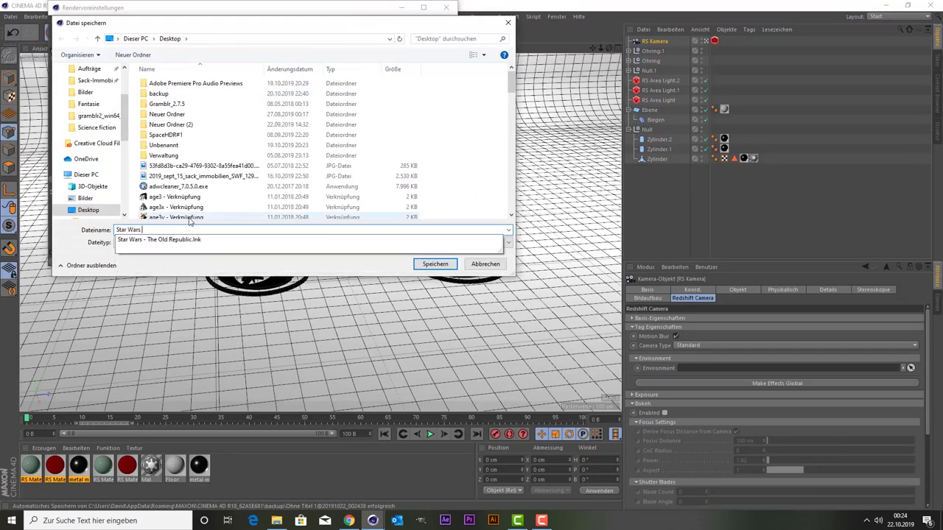
pyautogui.press('Return')
pyautogui.click(79, 67)
pyautogui.click(281, 42)
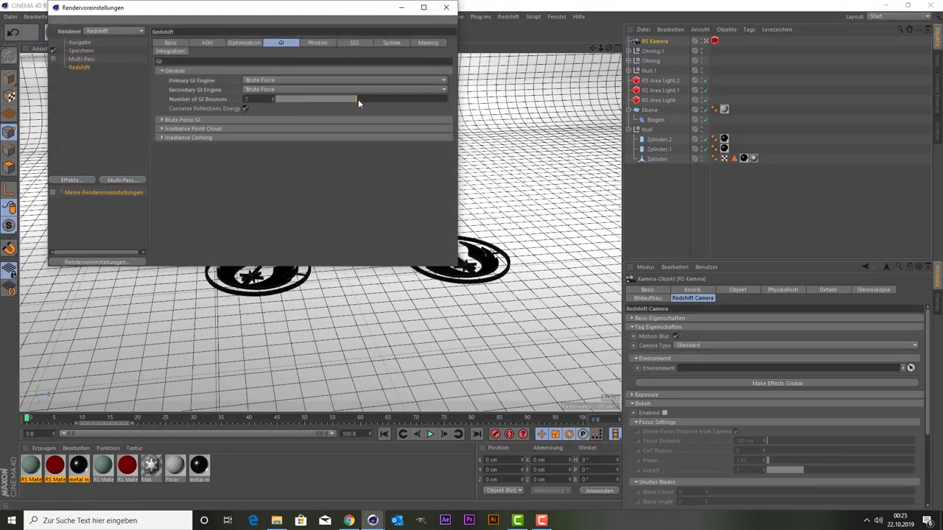
pyautogui.click(386, 43)
# Save the rendered image, entering a file name starting with 'Star'.
pyautogui.click(445, 7)
pyautogui.click(11, 16)
pyautogui.click(30, 98)
pyautogui.write('Star')
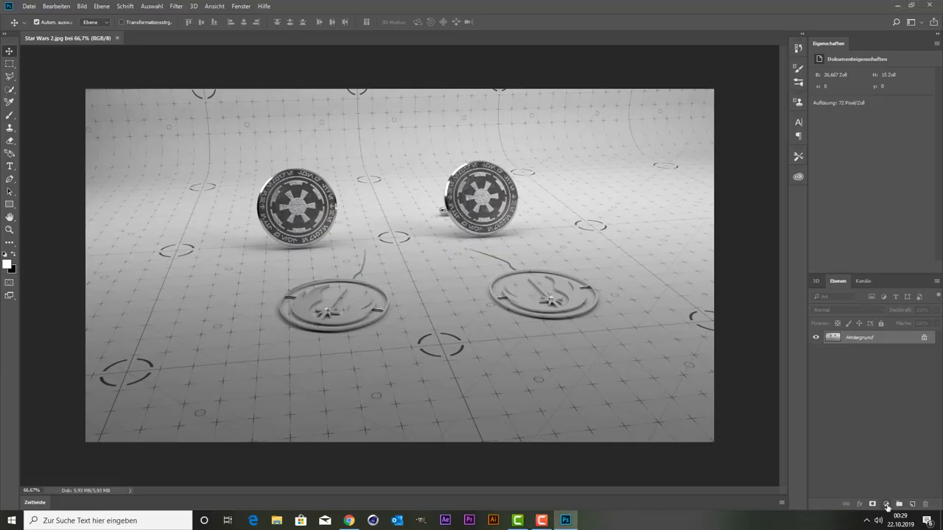
# Add a Curves layer that darkens the RGB curve and raises green for a cool tint.
pyautogui.click(887, 507)
pyautogui.moveTo(885, 131)
pyautogui.mouseDown()
pyautogui.moveTo(885, 151)
pyautogui.moveTo(857, 189)
pyautogui.mouseUp()
pyautogui.click(858, 87)
pyautogui.click(847, 98)
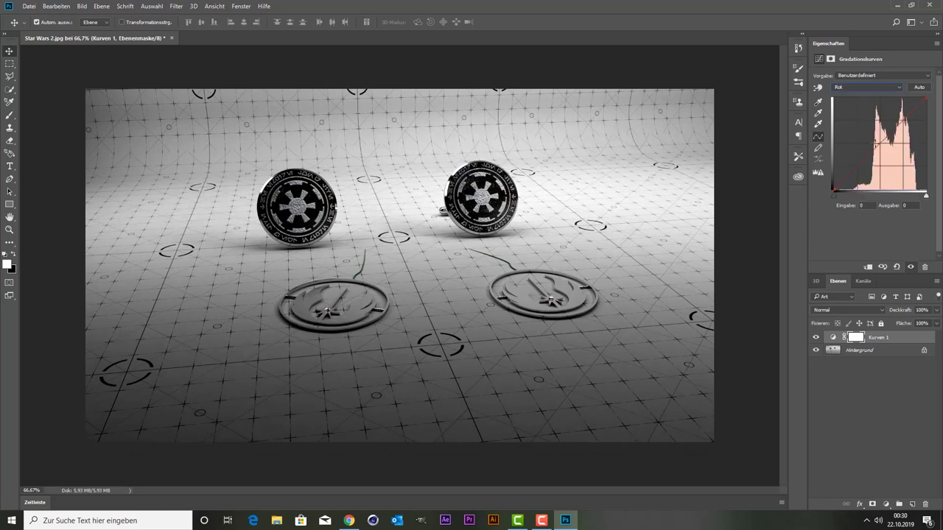
pyautogui.press('Down')
pyautogui.moveTo(881, 145); pyautogui.dragTo(878, 140)
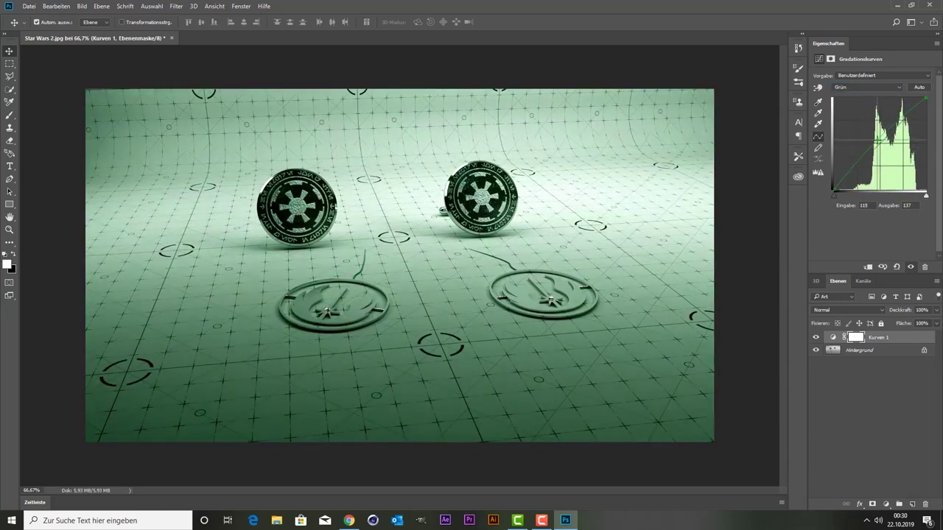
pyautogui.press('Down')
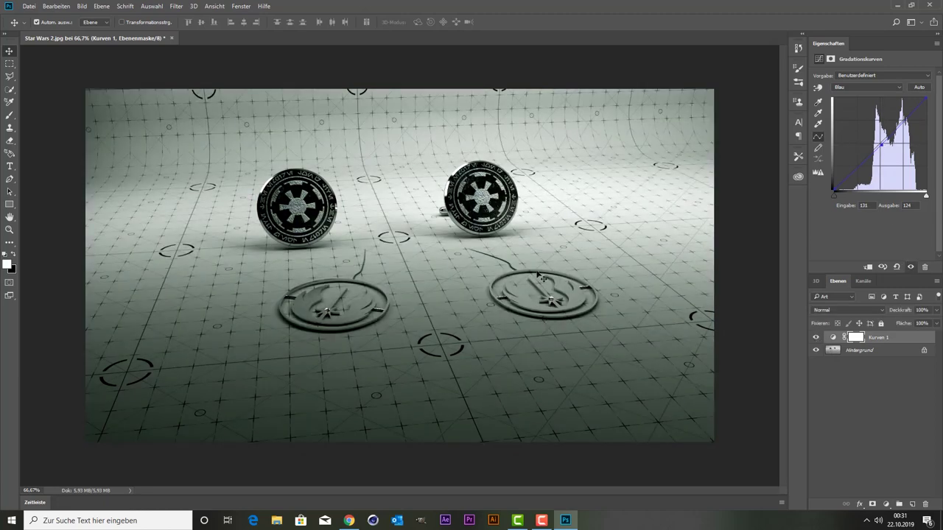
# Save the graded image as Star Wars 2.jpg.
pyautogui.click(29, 6)
pyautogui.click(44, 166)
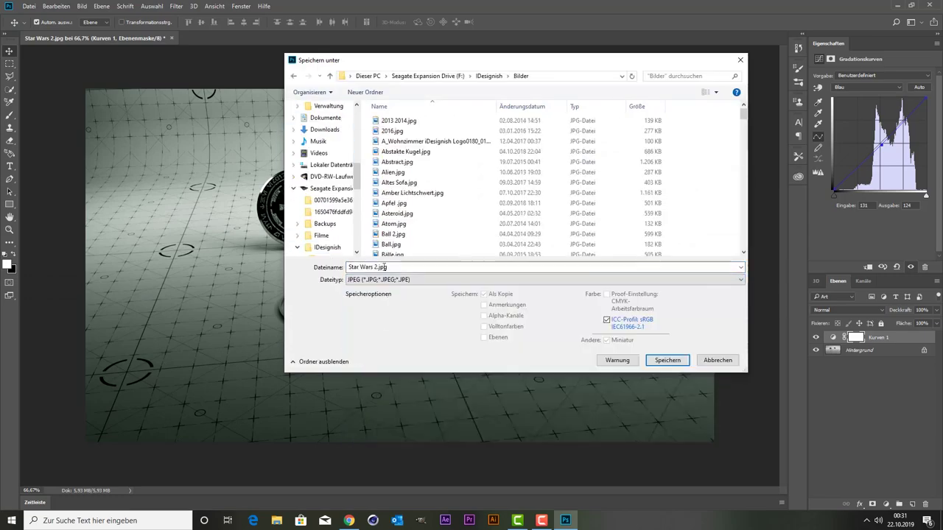
pyautogui.press('Return')
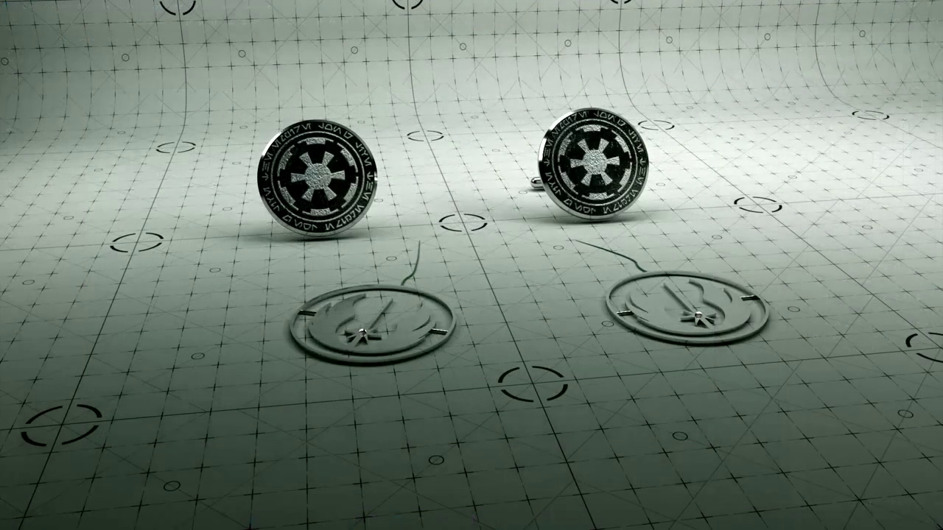